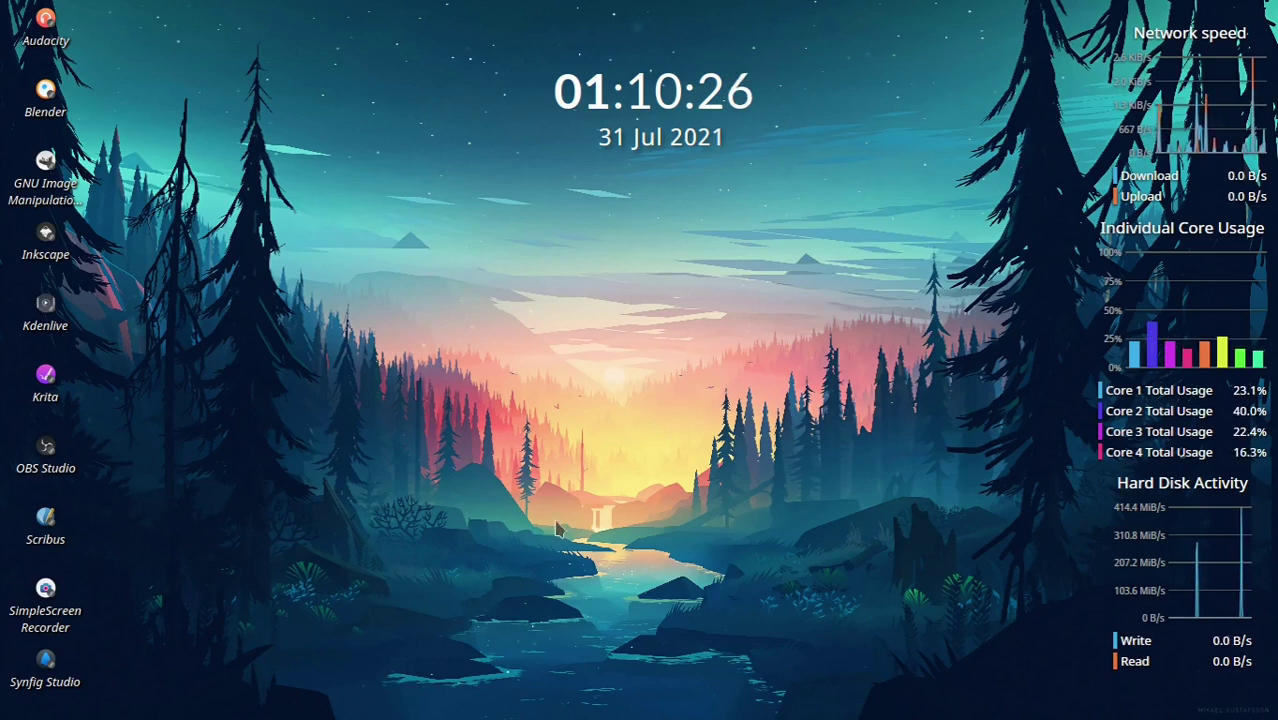
Step: Bring the Inkscape window showing CEDARSPRINGS.svg to the front from the Plasma desktop
{"action": "key", "text": "super+d"}
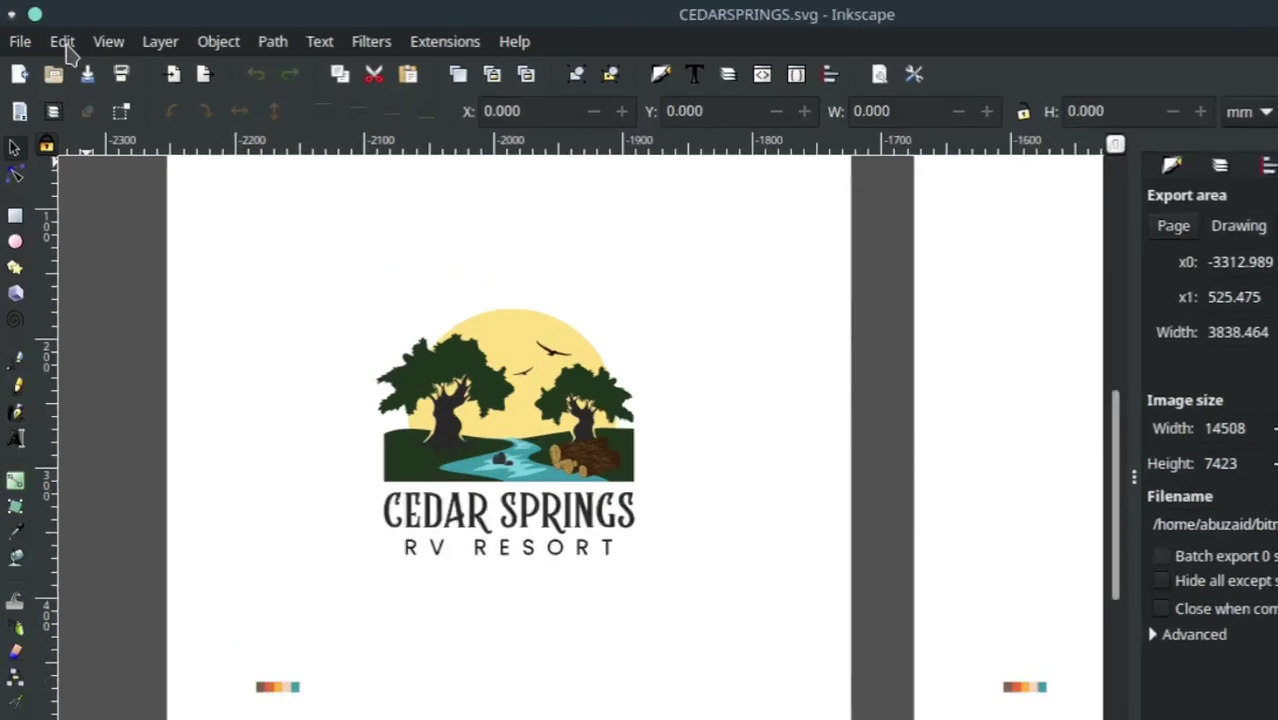
Step: Open Preferences at Interface > Theming and list the icon themes, with Tango still selected
{"action": "left_click", "coordinate": [50, 33]}
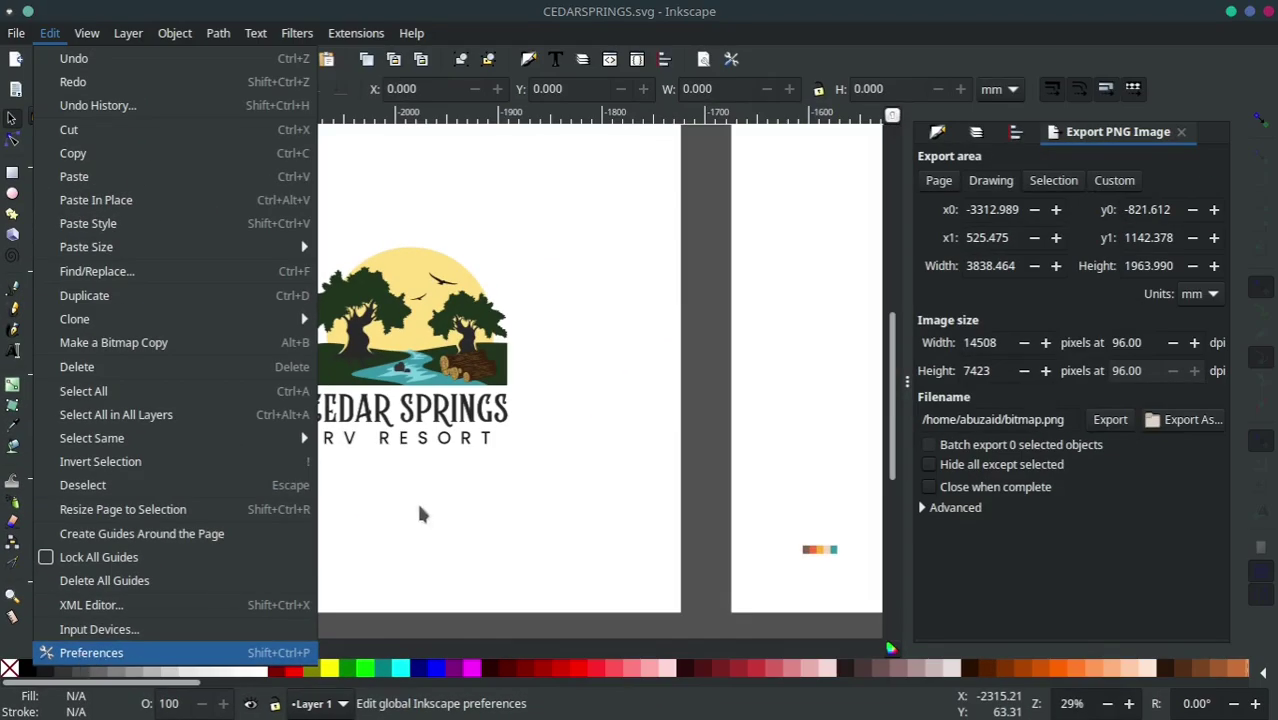
{"action": "key", "text": "Return"}
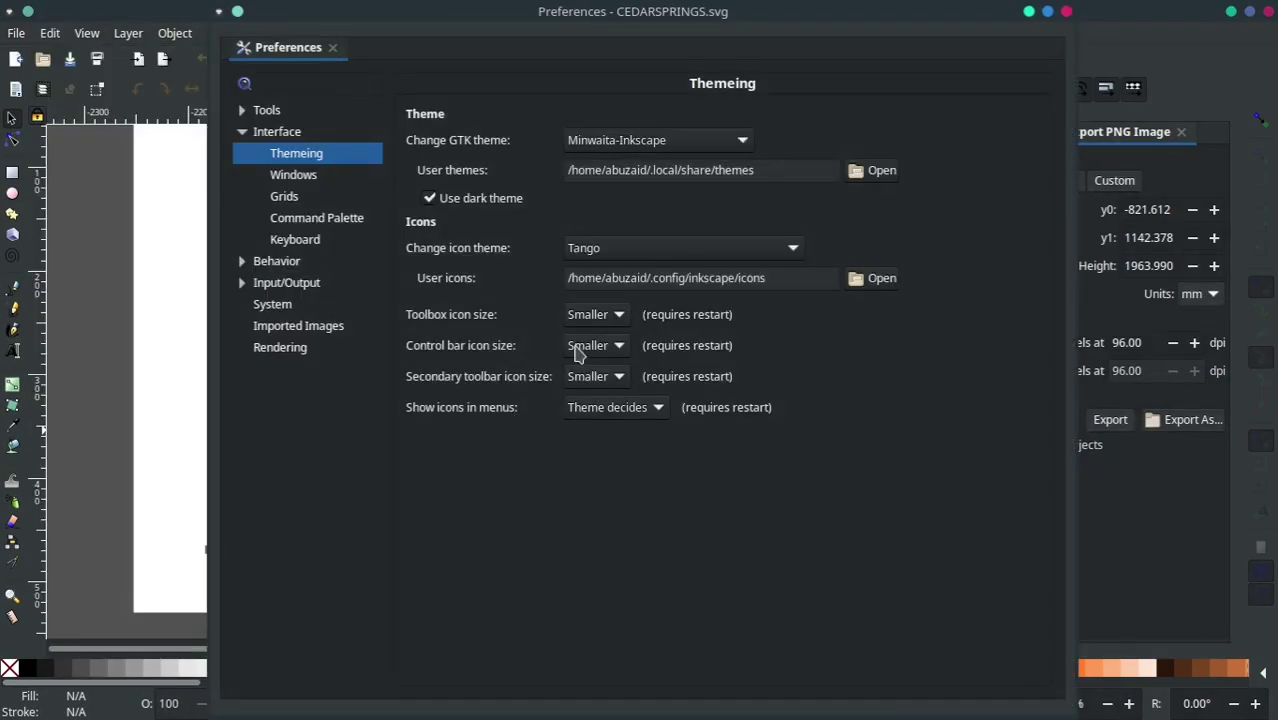
{"action": "left_click", "coordinate": [279, 135]}
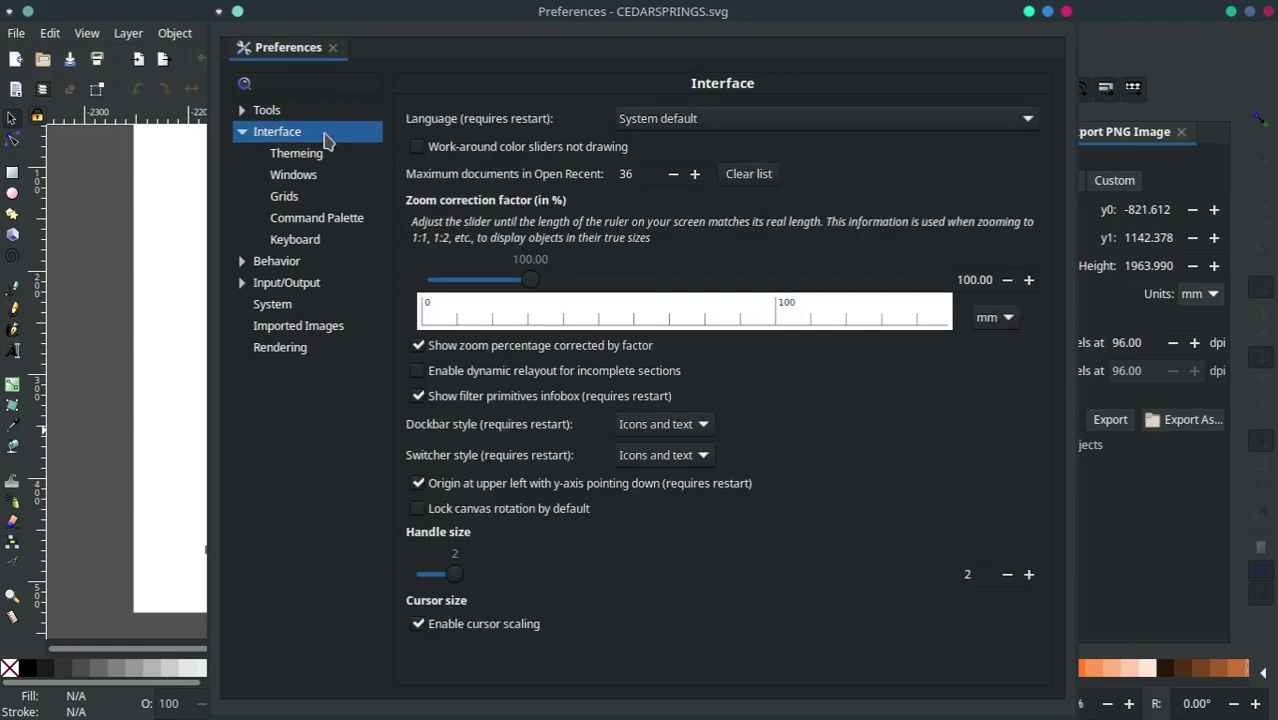
{"action": "left_click", "coordinate": [308, 160]}
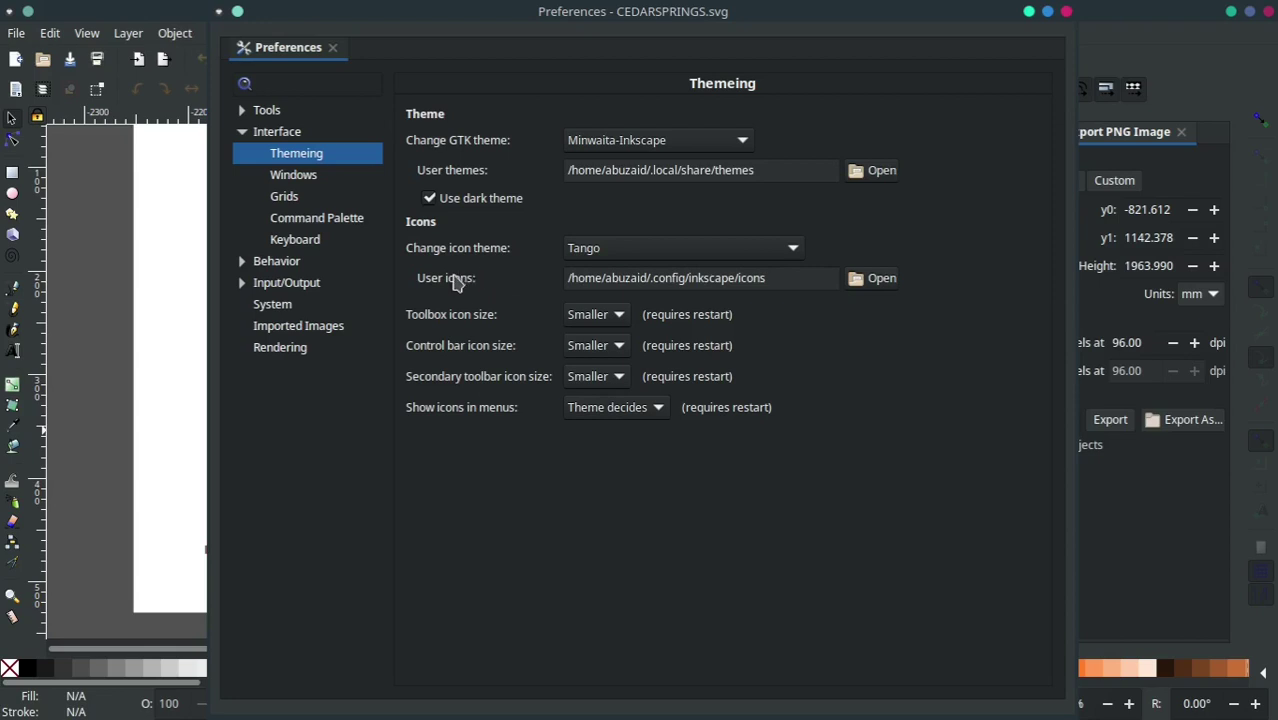
{"action": "left_click", "coordinate": [790, 249]}
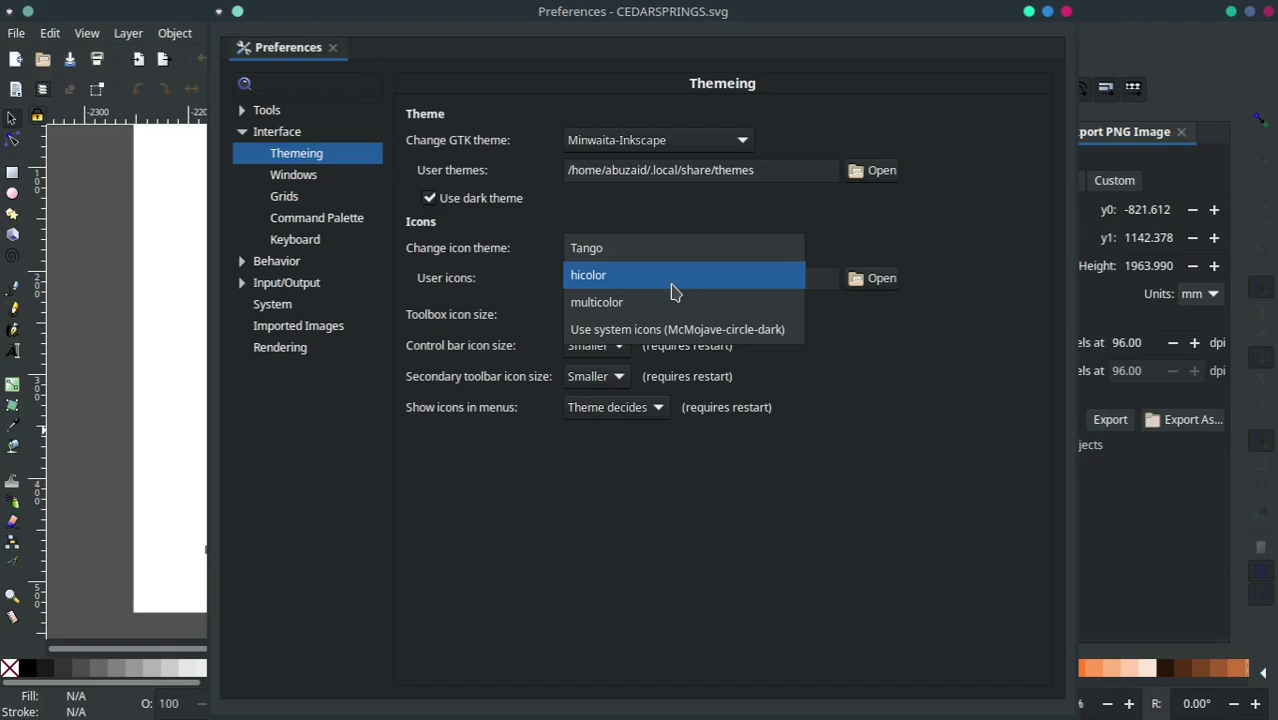
Step: Switch the icon theme from Tango to hicolor, then multicolor, and open the User icons folder in Dolphin
{"action": "left_click", "coordinate": [692, 245]}
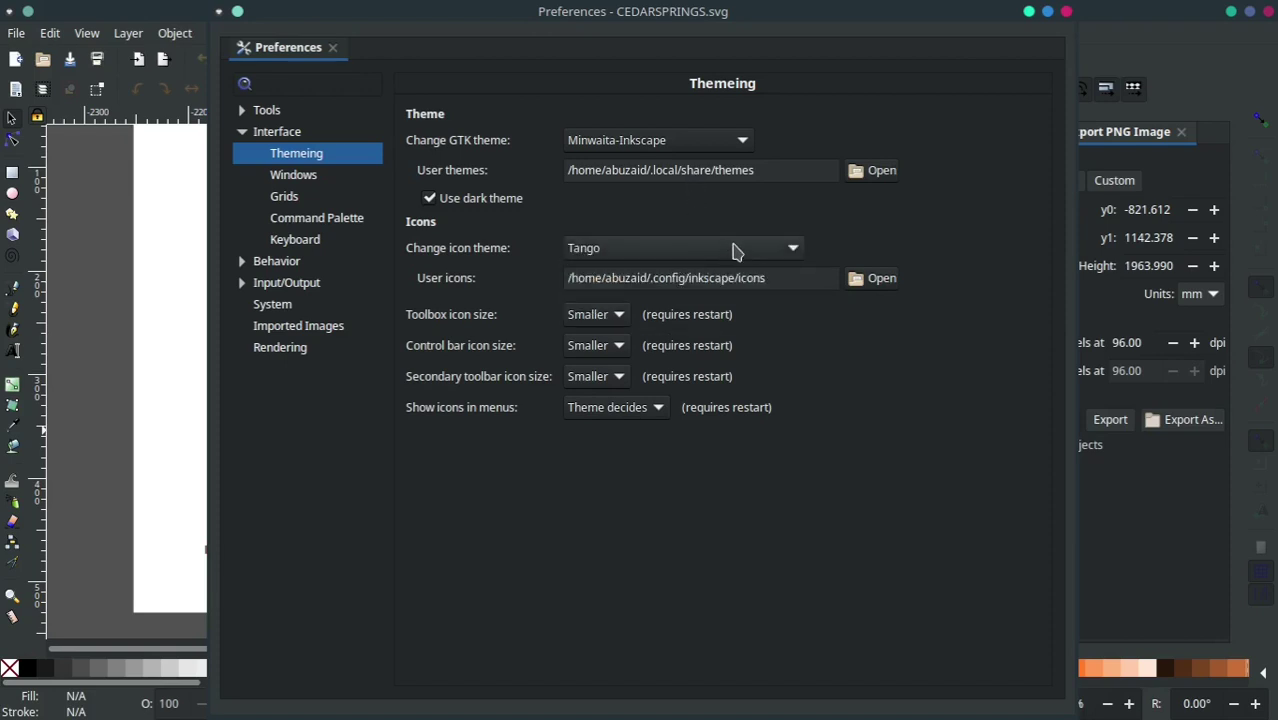
{"action": "left_click", "coordinate": [734, 250]}
{"action": "left_click", "coordinate": [690, 274]}
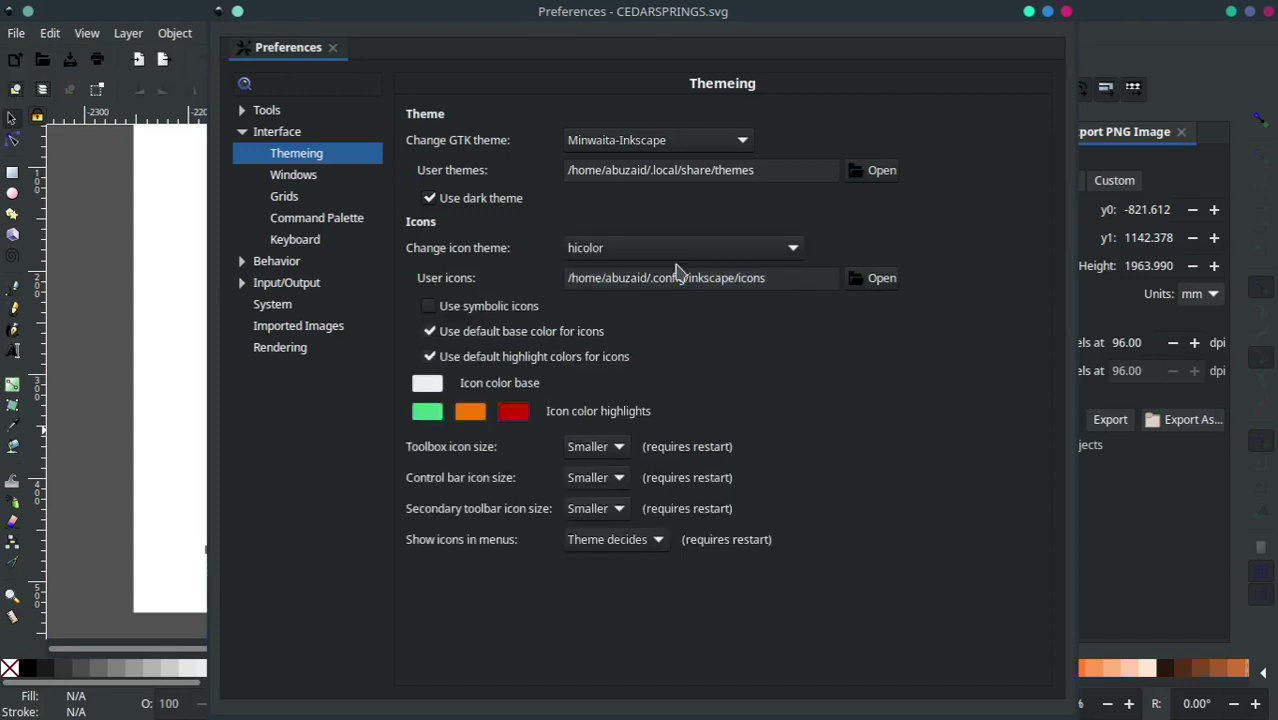
{"action": "left_click", "coordinate": [675, 256]}
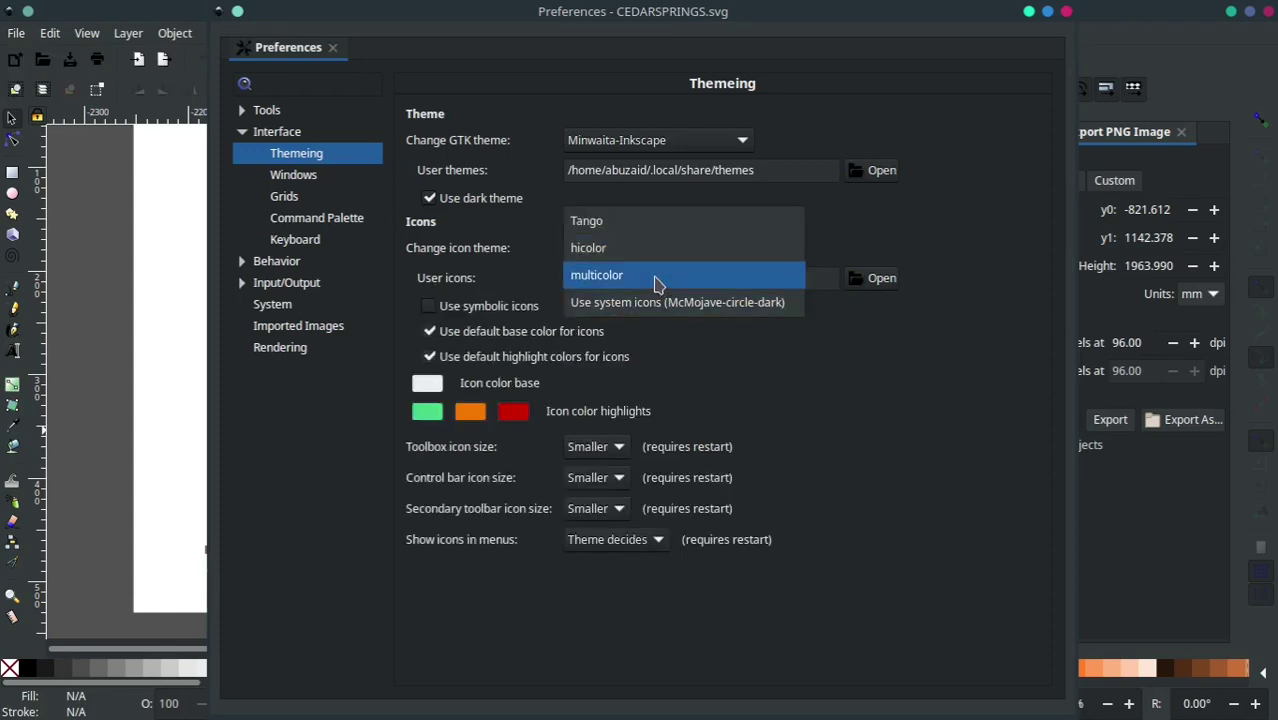
{"action": "left_click", "coordinate": [655, 277]}
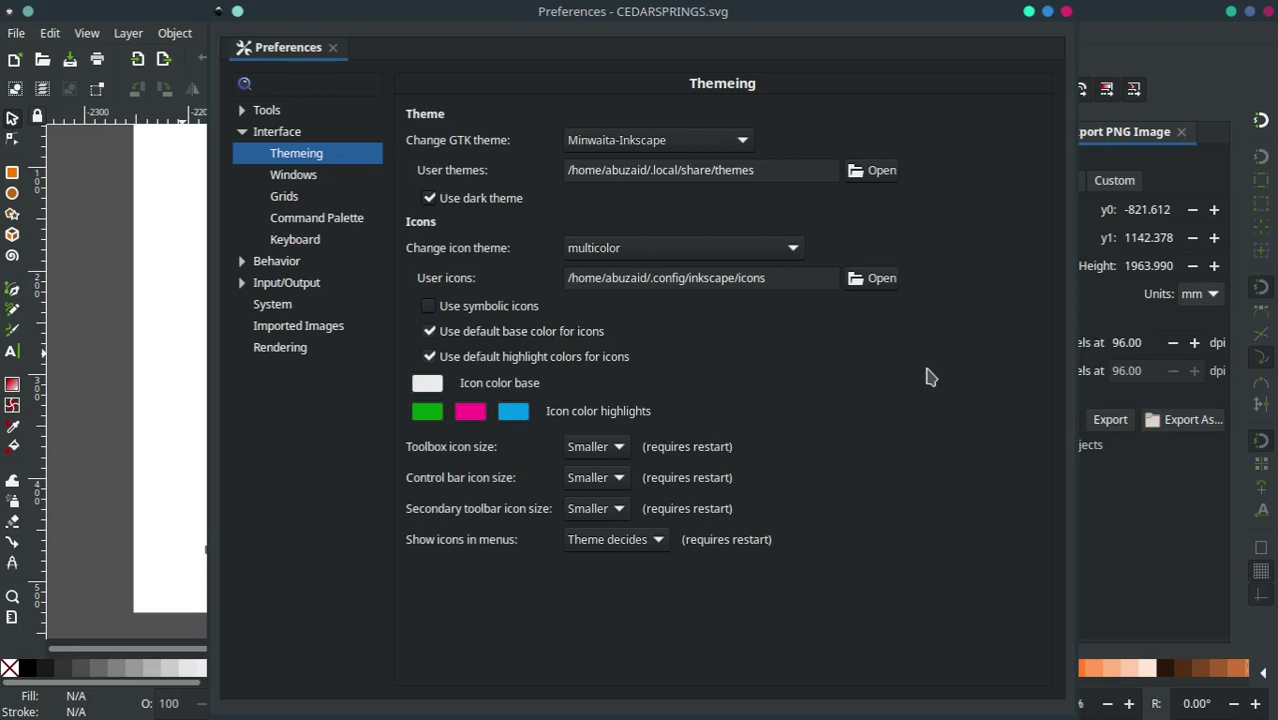
{"action": "left_click", "coordinate": [884, 285]}
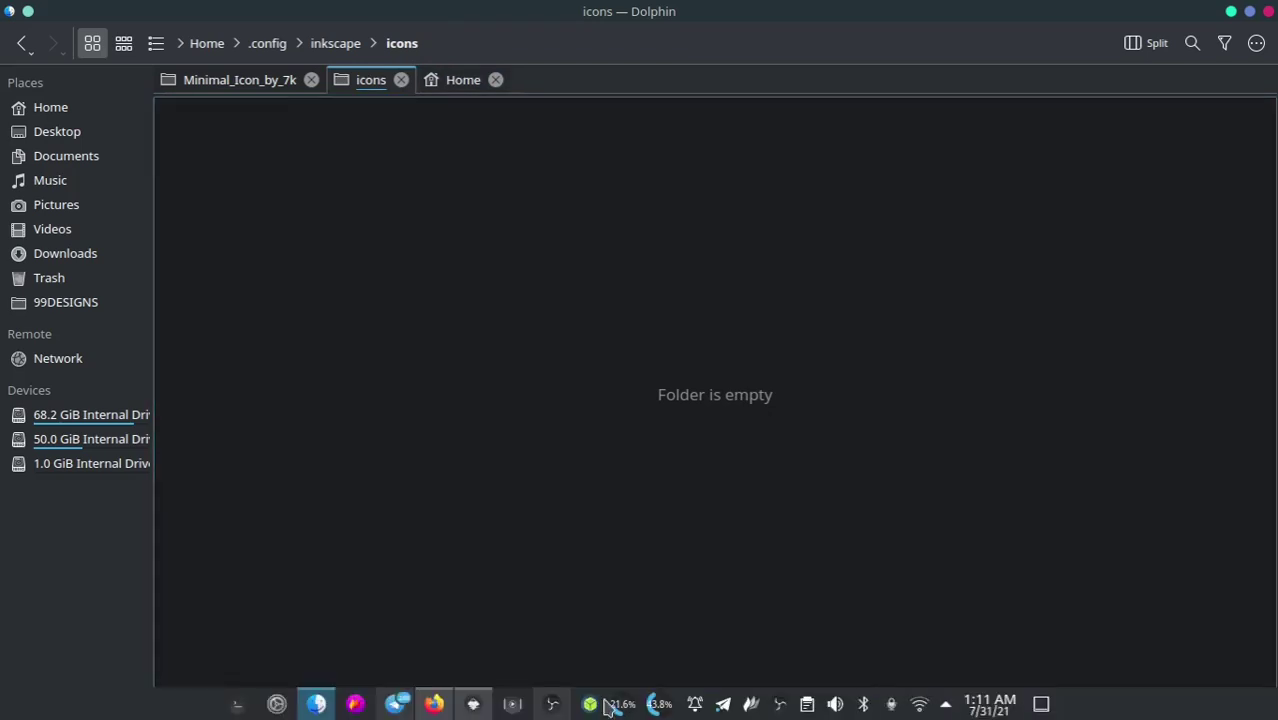
Step: Scroll the Firefox Minimal Icon By 7k gallery page and show the downloads list with Minimal_Icon_by_7k(1).zip
{"action": "left_click", "coordinate": [432, 706]}
{"action": "scroll", "coordinate": [619, 511], "scroll_direction": "up", "scroll_amount": 3}
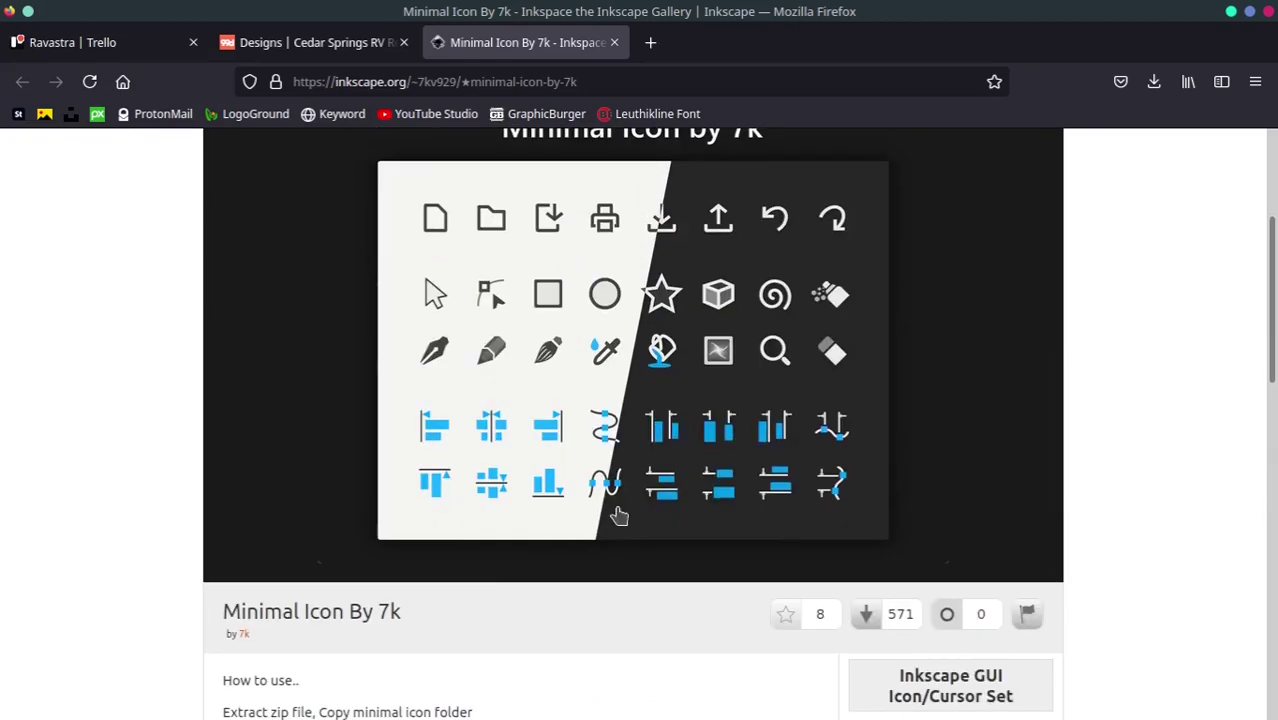
{"action": "scroll", "coordinate": [619, 511], "scroll_direction": "up", "scroll_amount": 3}
{"action": "scroll", "coordinate": [605, 503], "scroll_direction": "down", "scroll_amount": 2}
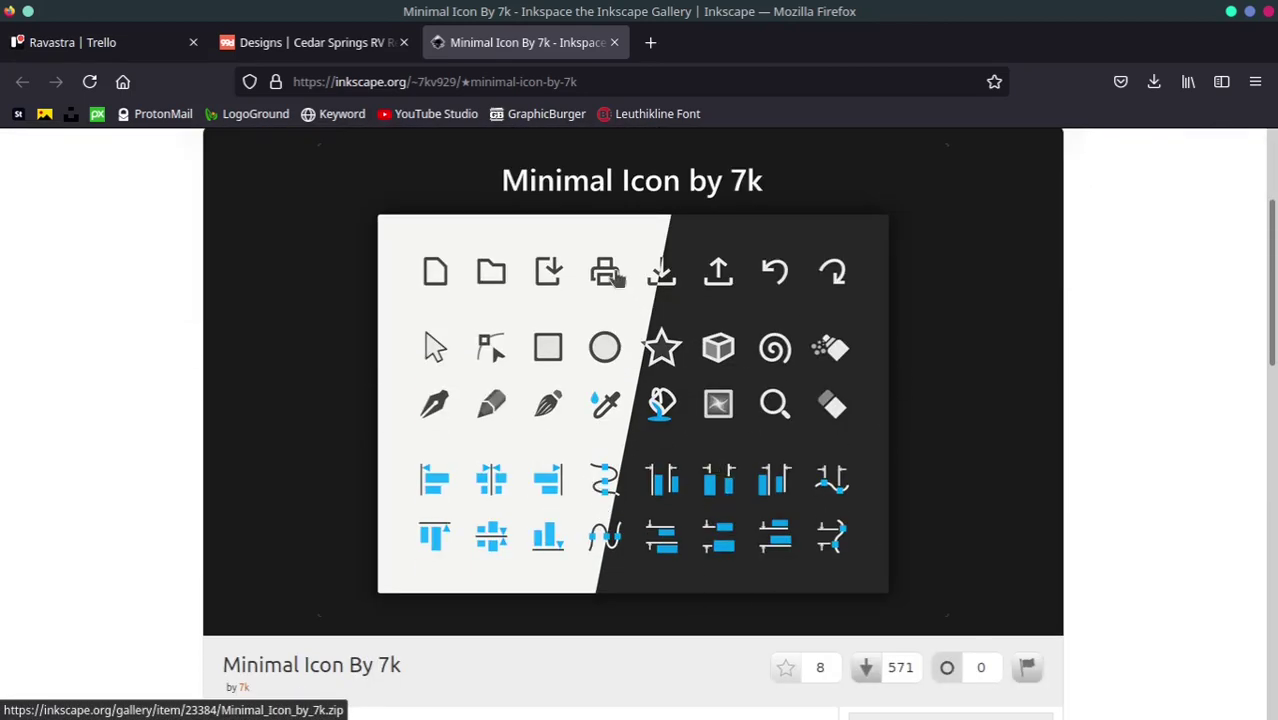
{"action": "scroll", "coordinate": [580, 308], "scroll_direction": "down", "scroll_amount": 2}
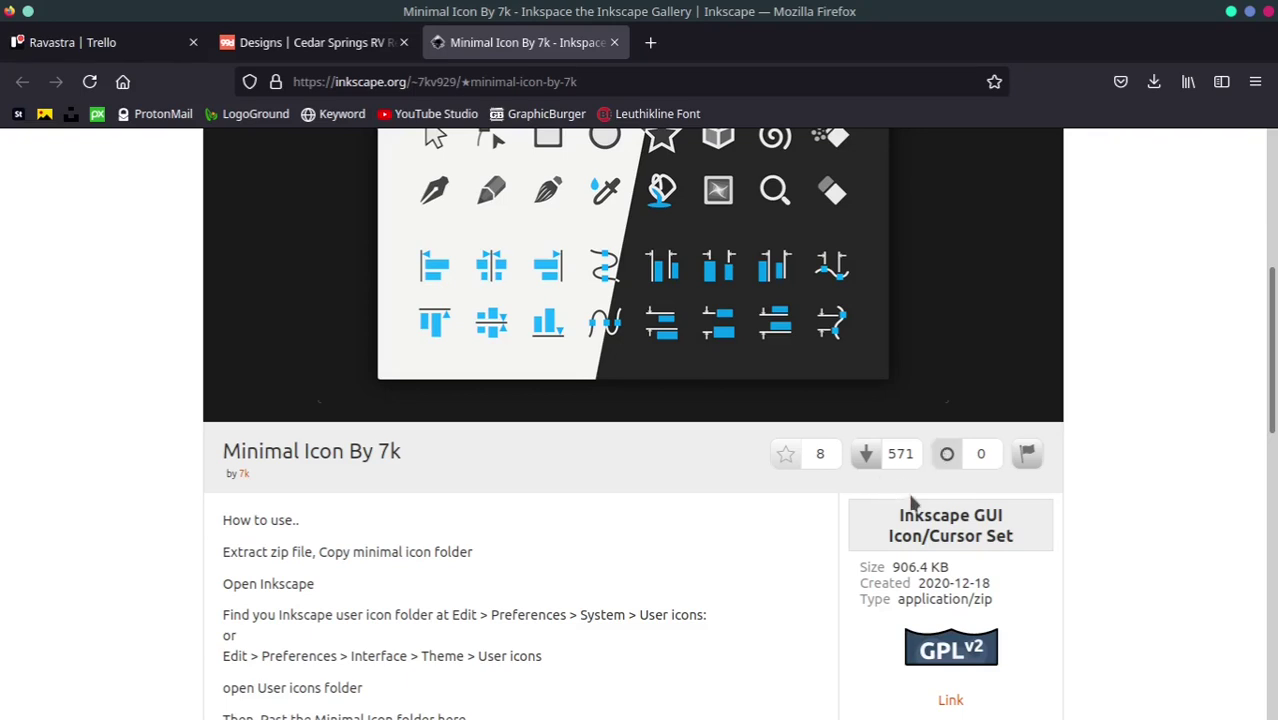
{"action": "left_click", "coordinate": [1154, 81]}
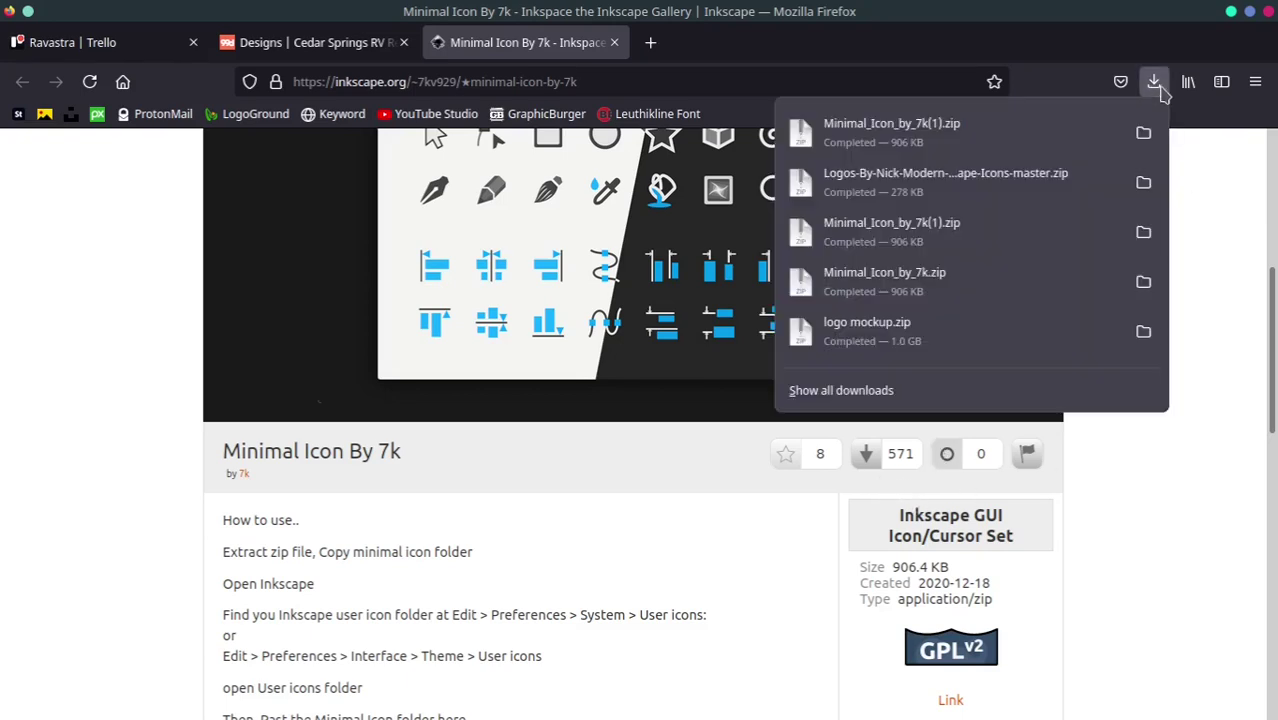
Step: Copy the Minimal Icon folder from the extracted Minimal_Icon_by_7k download and close Dolphin
{"action": "left_click", "coordinate": [1145, 137]}
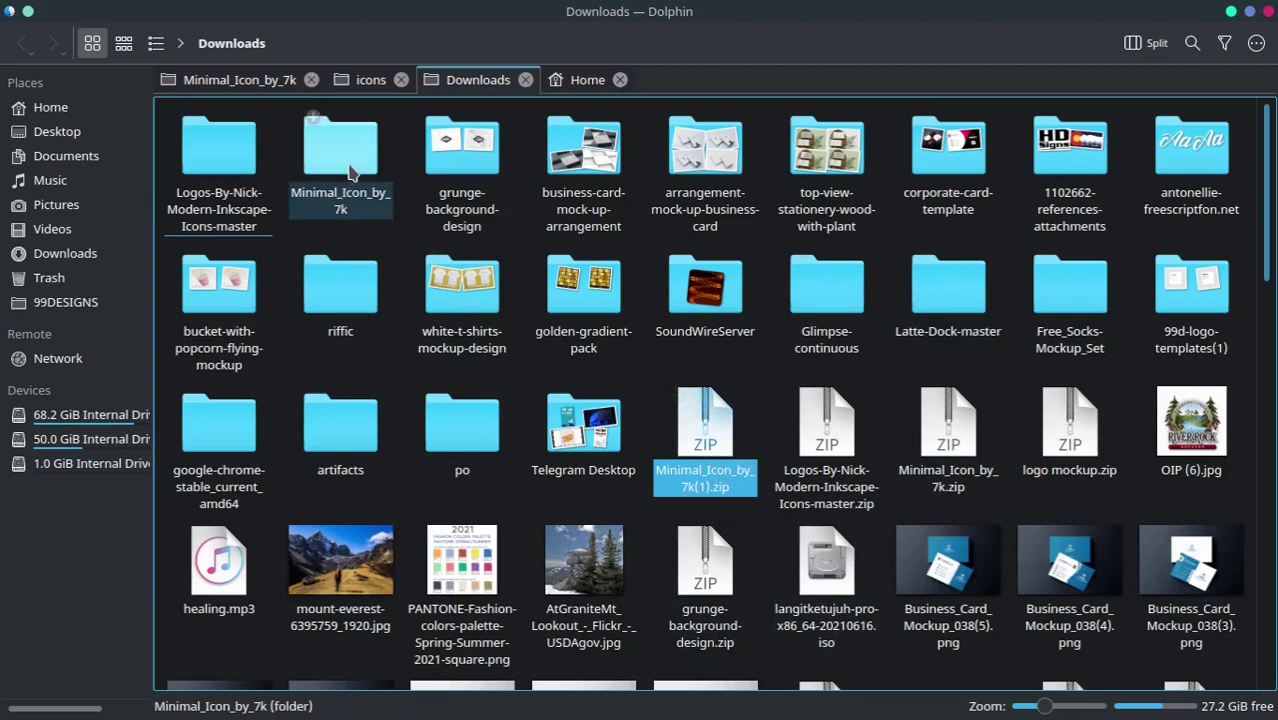
{"action": "left_click", "coordinate": [352, 172]}
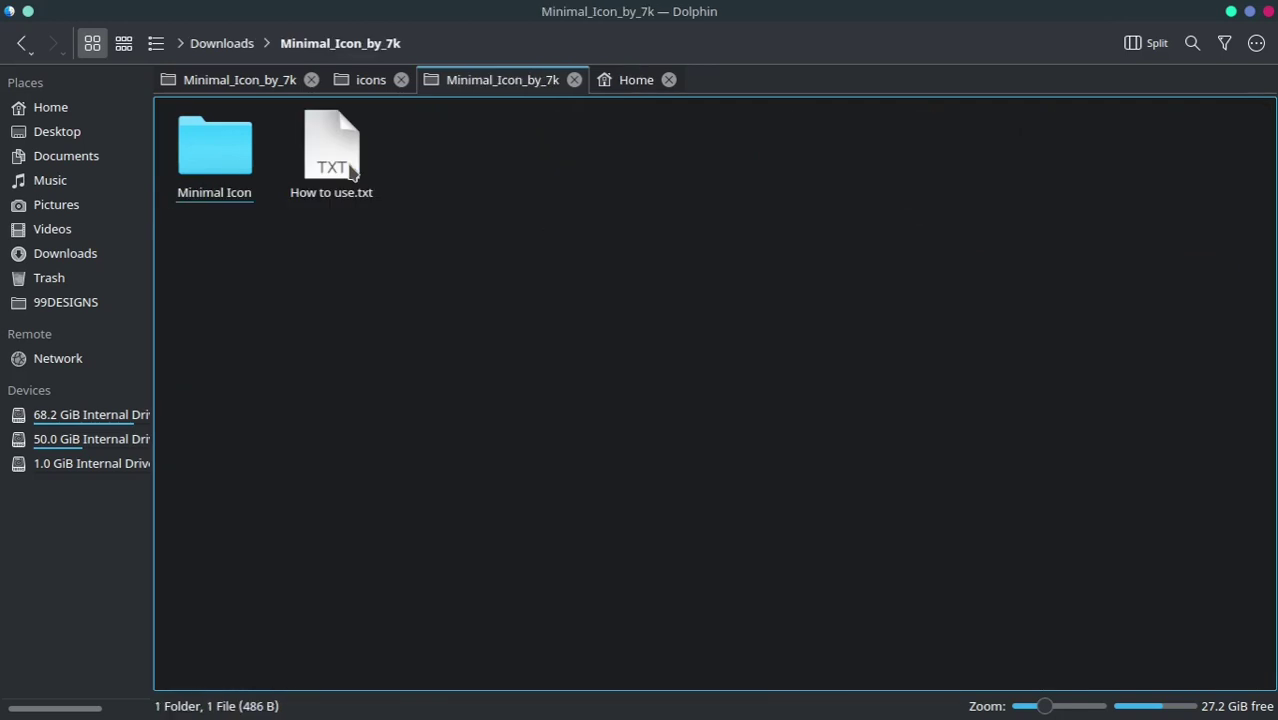
{"action": "middle_click", "coordinate": [222, 175]}
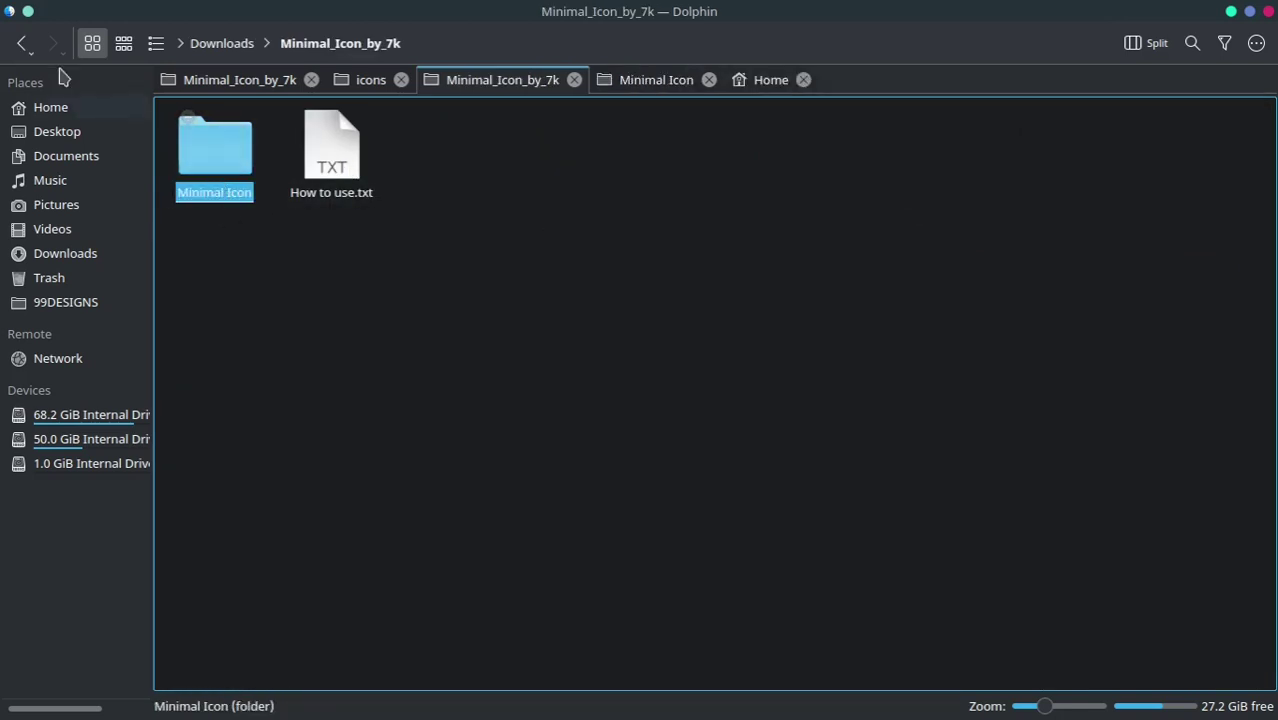
{"action": "right_click", "coordinate": [225, 176]}
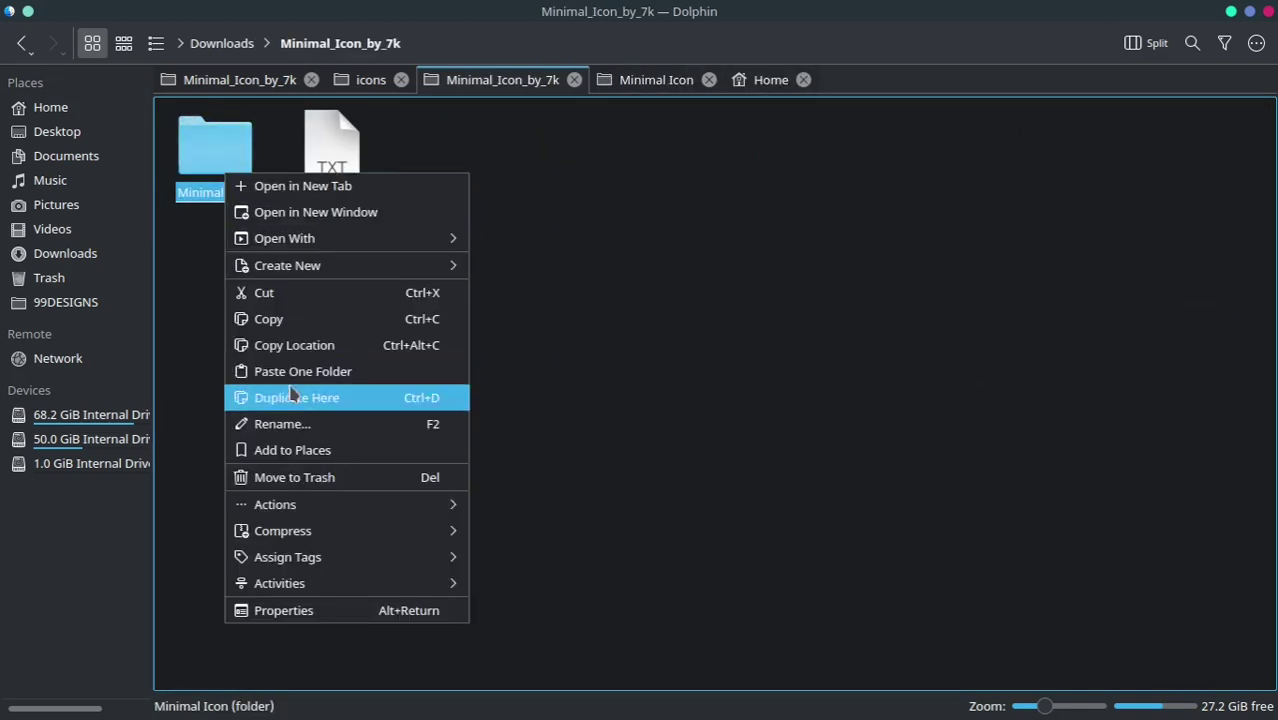
{"action": "left_click", "coordinate": [284, 322]}
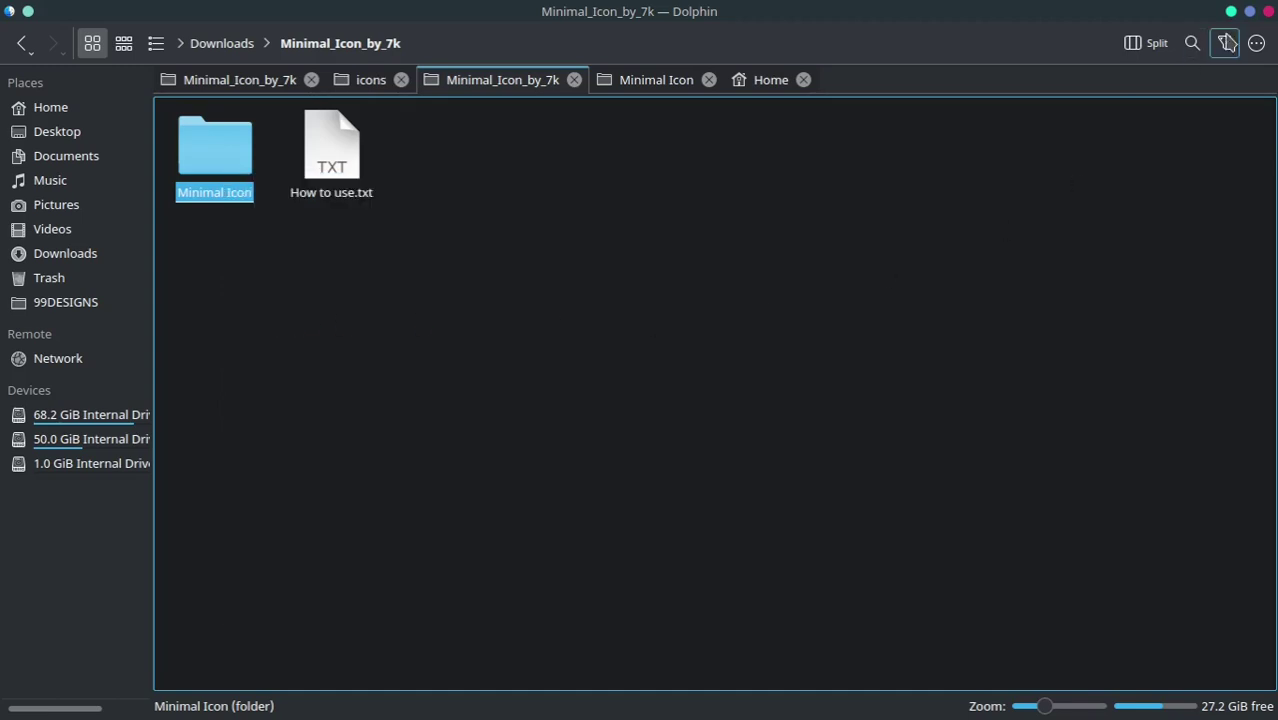
{"action": "left_click", "coordinate": [1268, 11]}
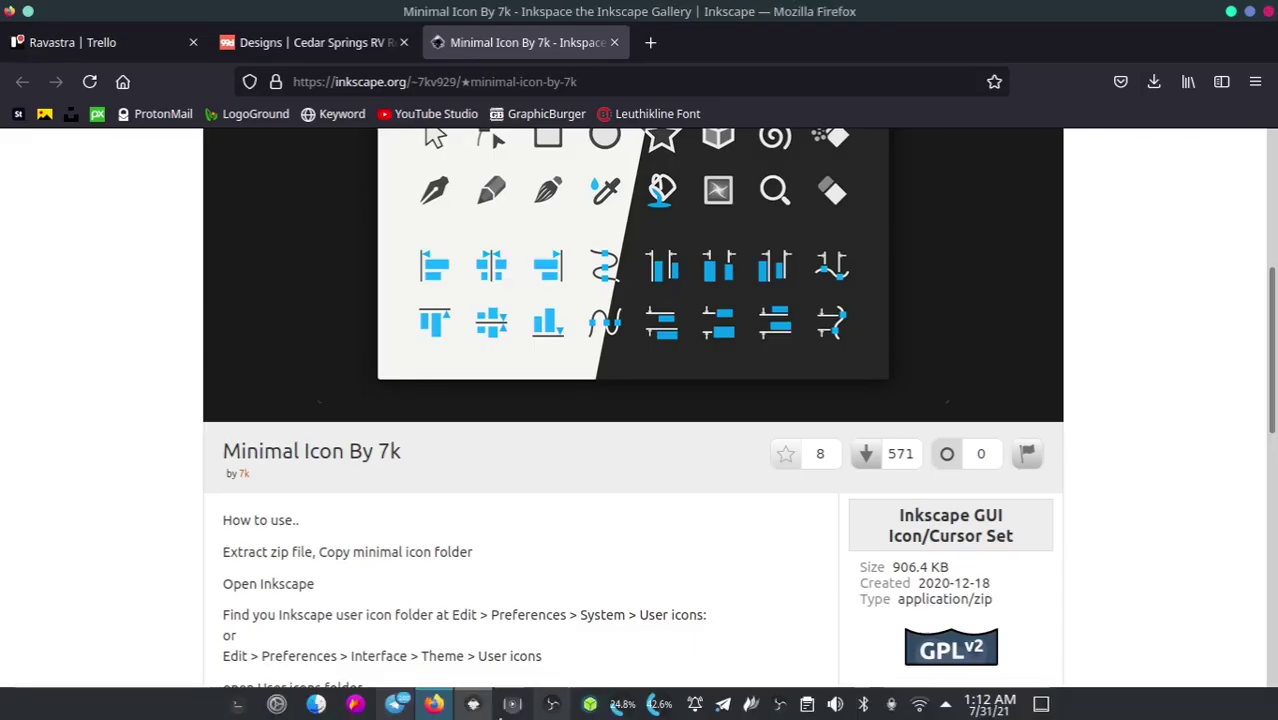
Step: Paste the Minimal Icon folder into ~/.config/inkscape/icons and return to Inkscape Preferences
{"action": "left_click", "coordinate": [473, 704]}
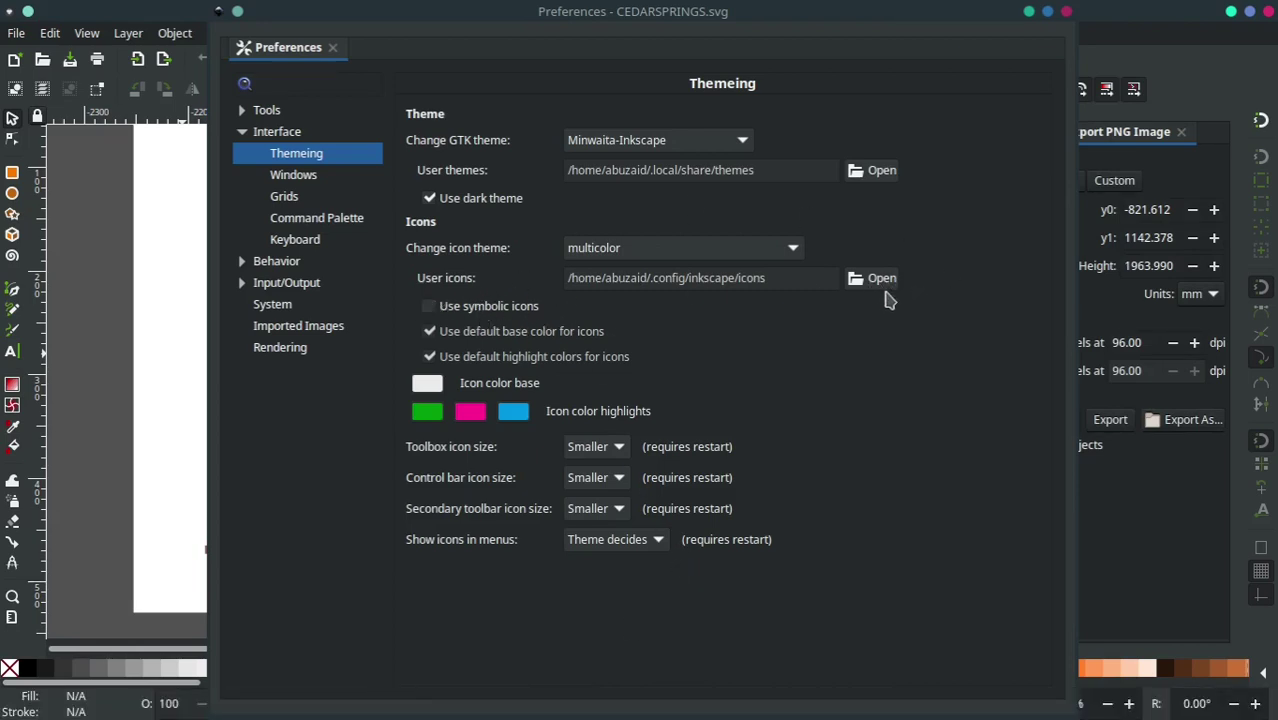
{"action": "left_click", "coordinate": [880, 280]}
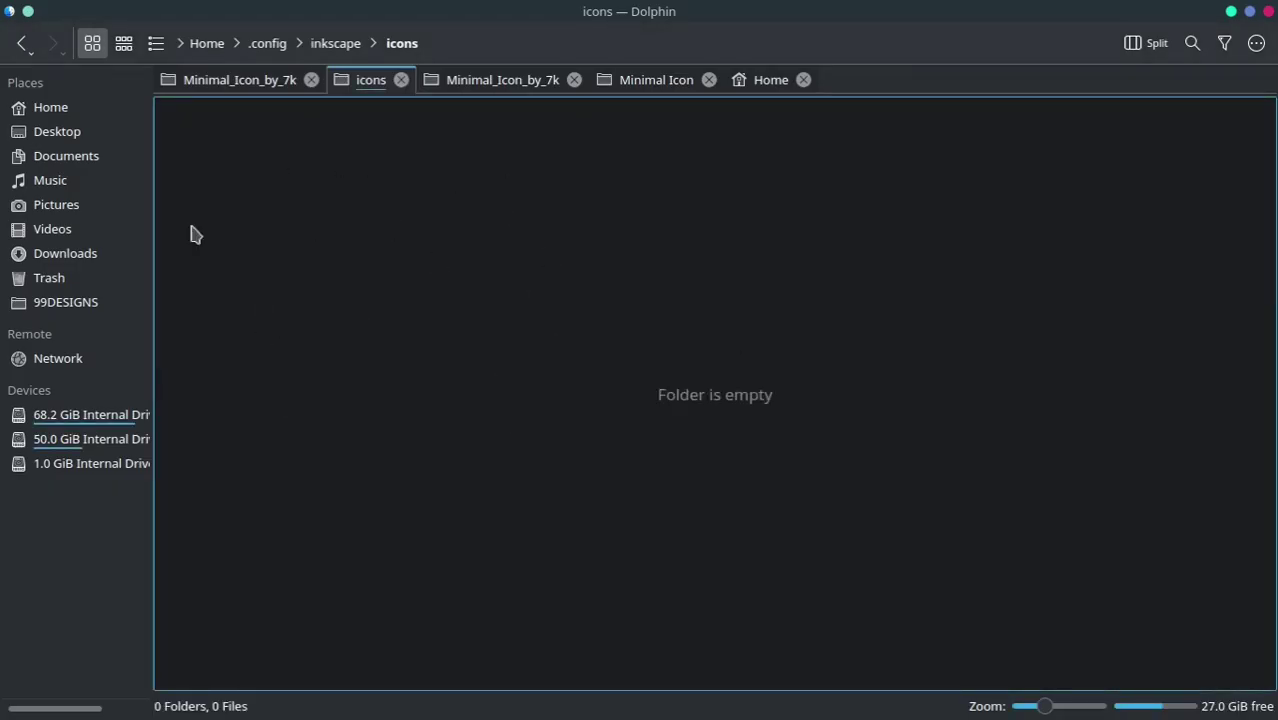
{"action": "right_click", "coordinate": [286, 245]}
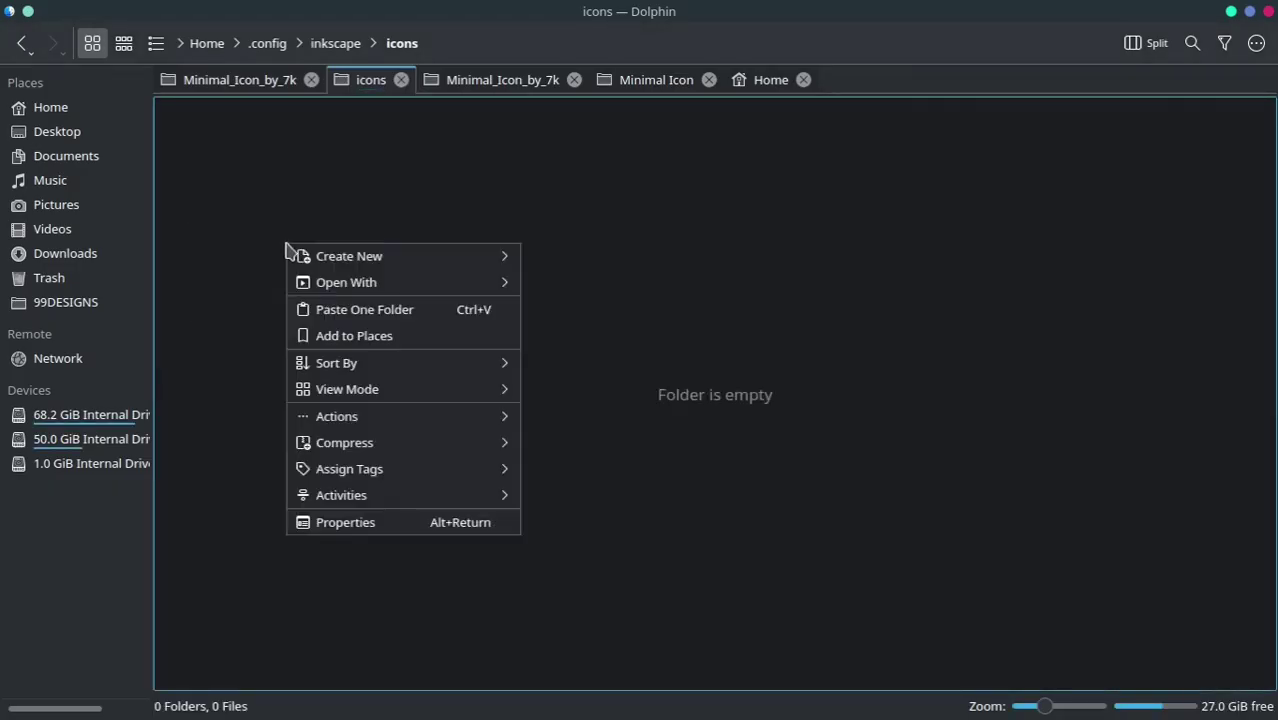
{"action": "left_click", "coordinate": [362, 310]}
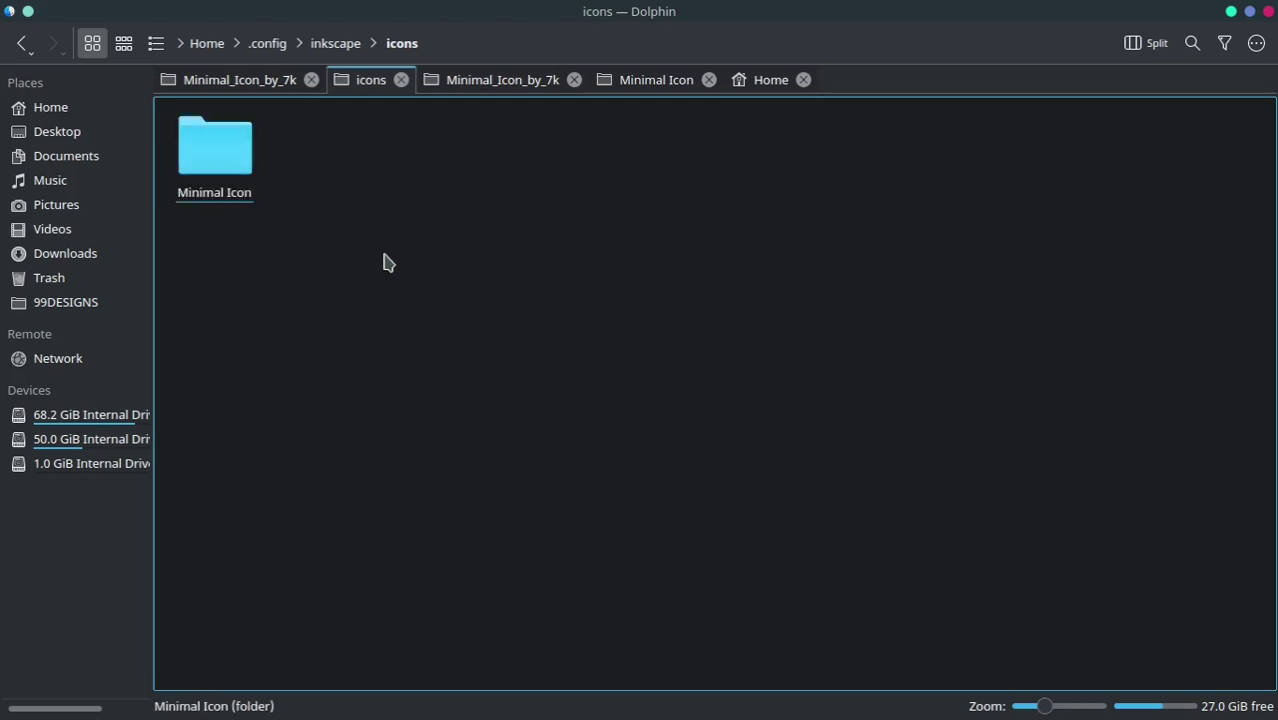
{"action": "key", "text": "alt+Tab"}
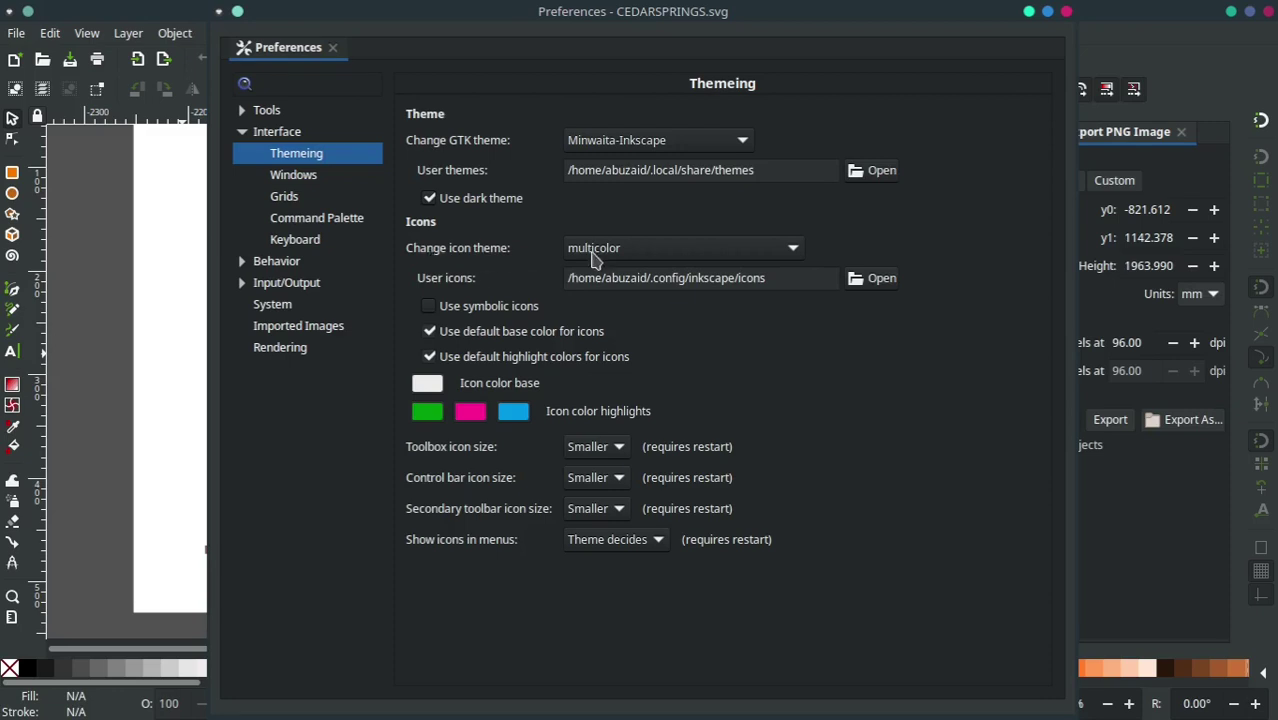
Step: Browse the icon theme list without changing it, close Preferences, and return to Inkscape
{"action": "left_click", "coordinate": [593, 258]}
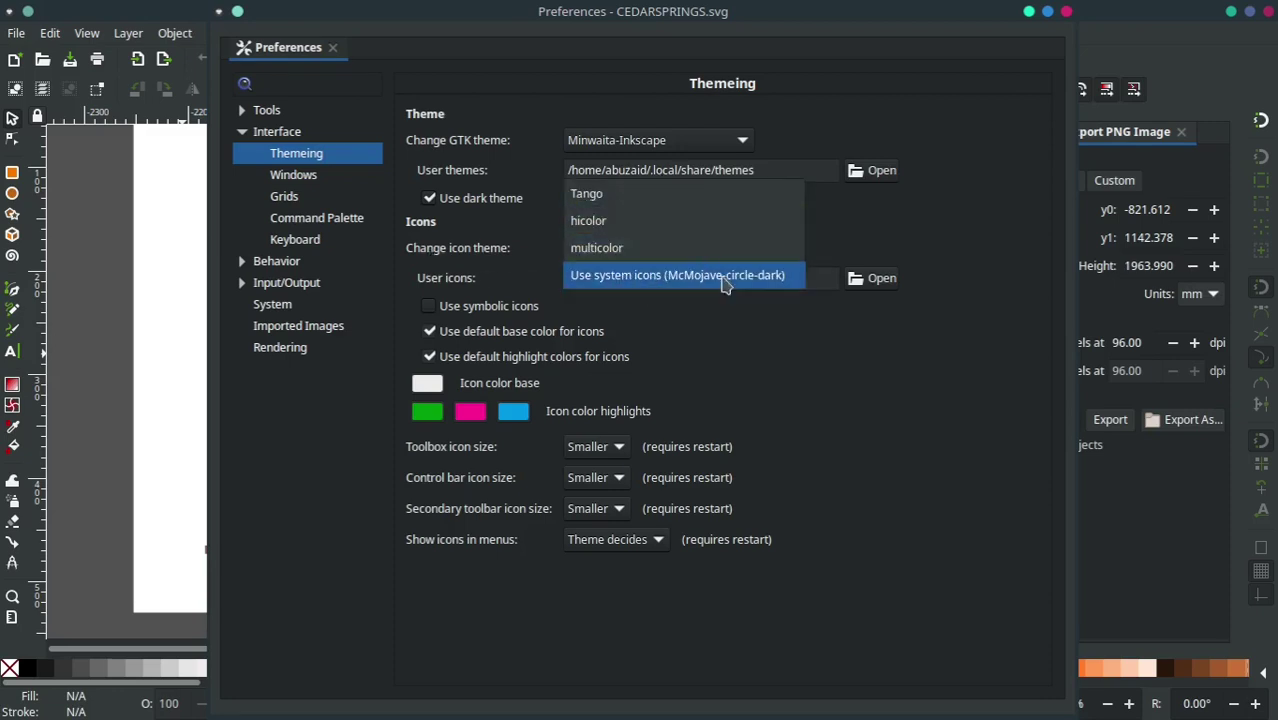
{"action": "left_click", "coordinate": [764, 343]}
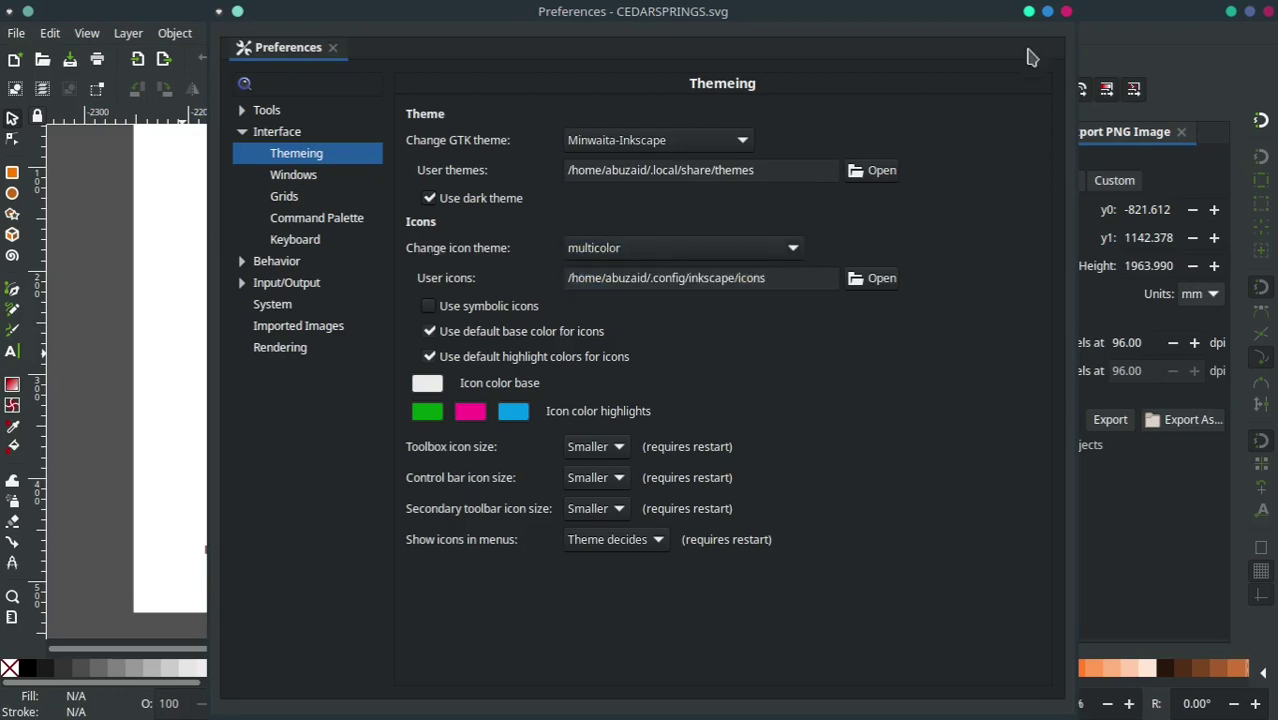
{"action": "left_click", "coordinate": [1066, 11]}
{"action": "left_click", "coordinate": [1268, 11]}
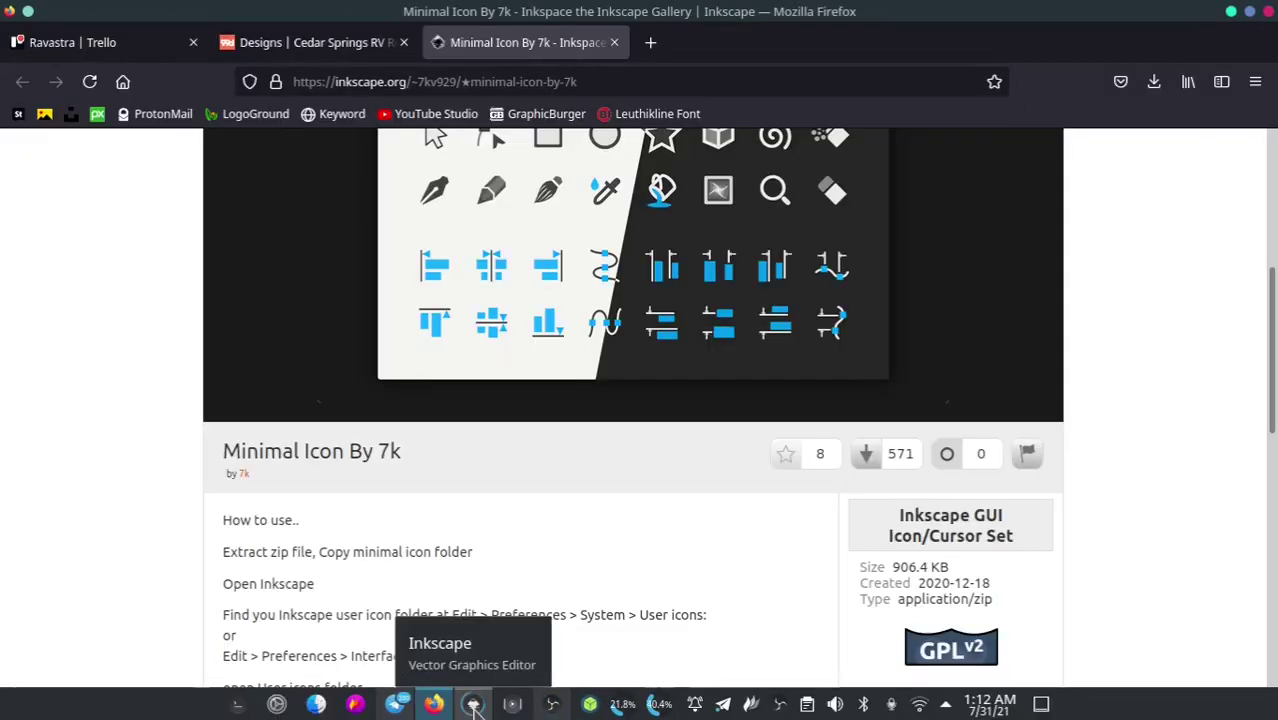
{"action": "left_click", "coordinate": [474, 705]}
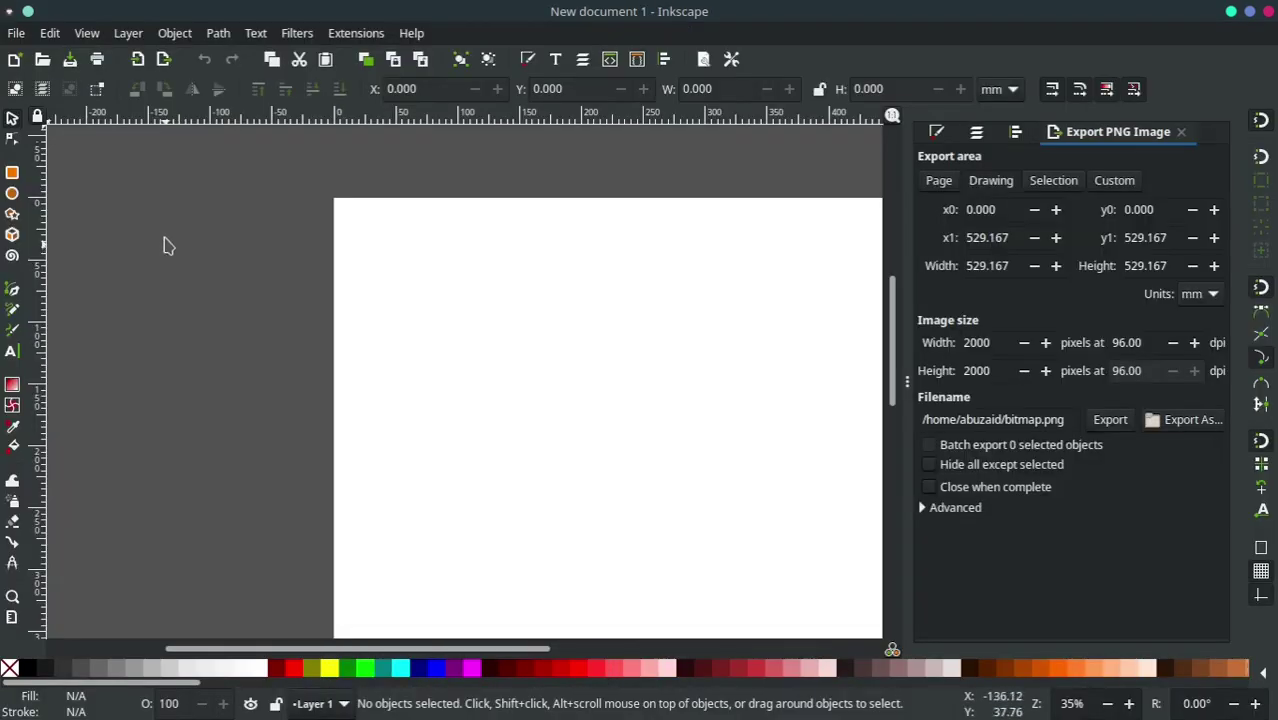
Step: Reopen Preferences and set the icon theme to Minimal Icon
{"action": "left_click", "coordinate": [50, 33]}
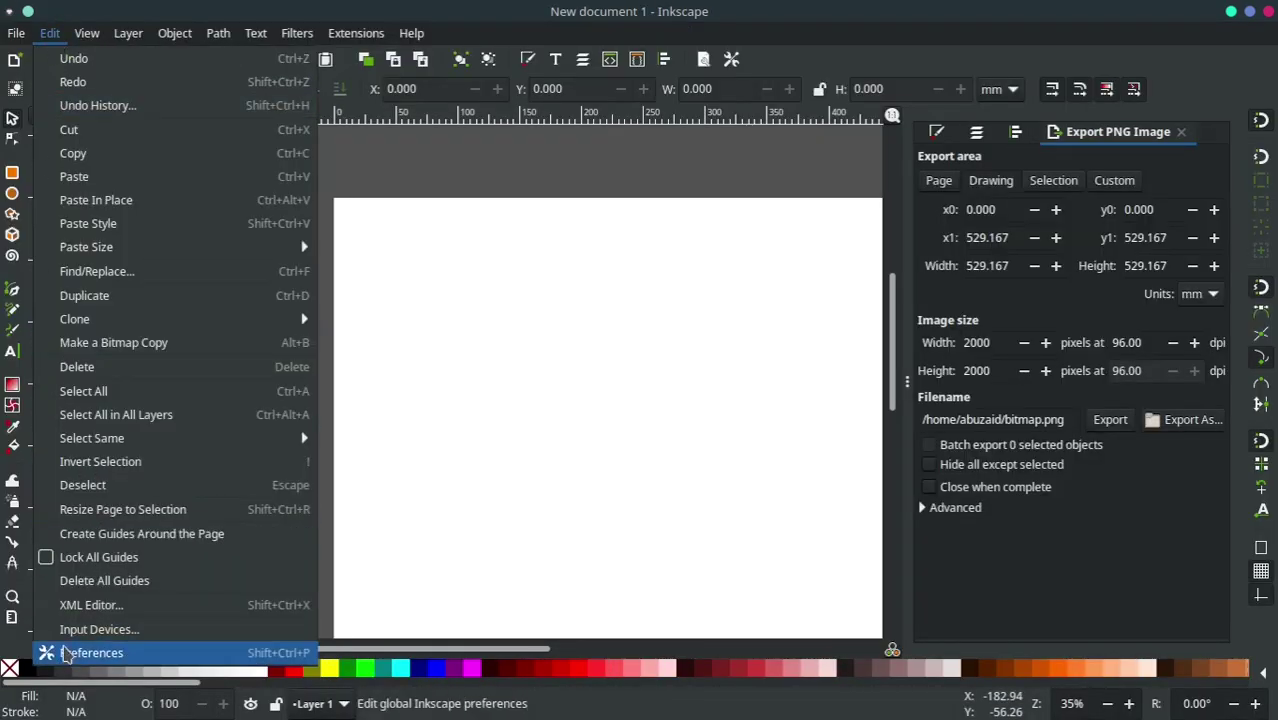
{"action": "left_click", "coordinate": [137, 653]}
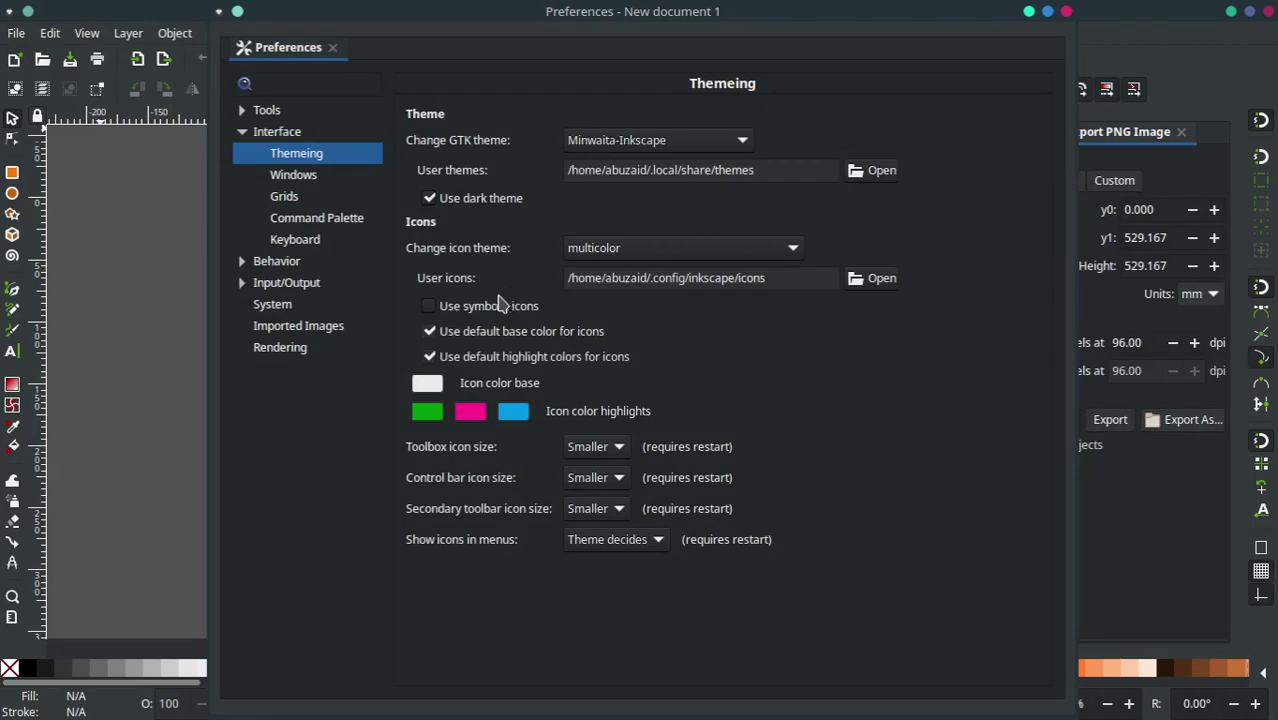
{"action": "left_click", "coordinate": [796, 248]}
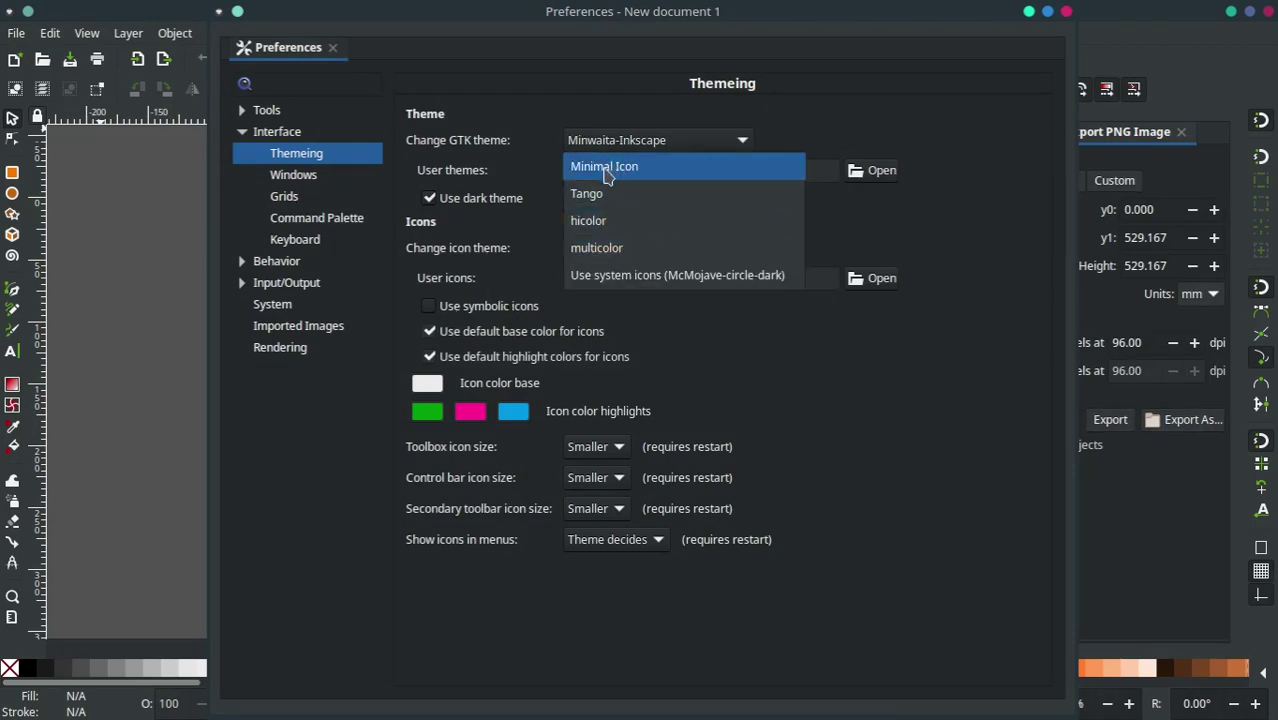
{"action": "left_click", "coordinate": [606, 168]}
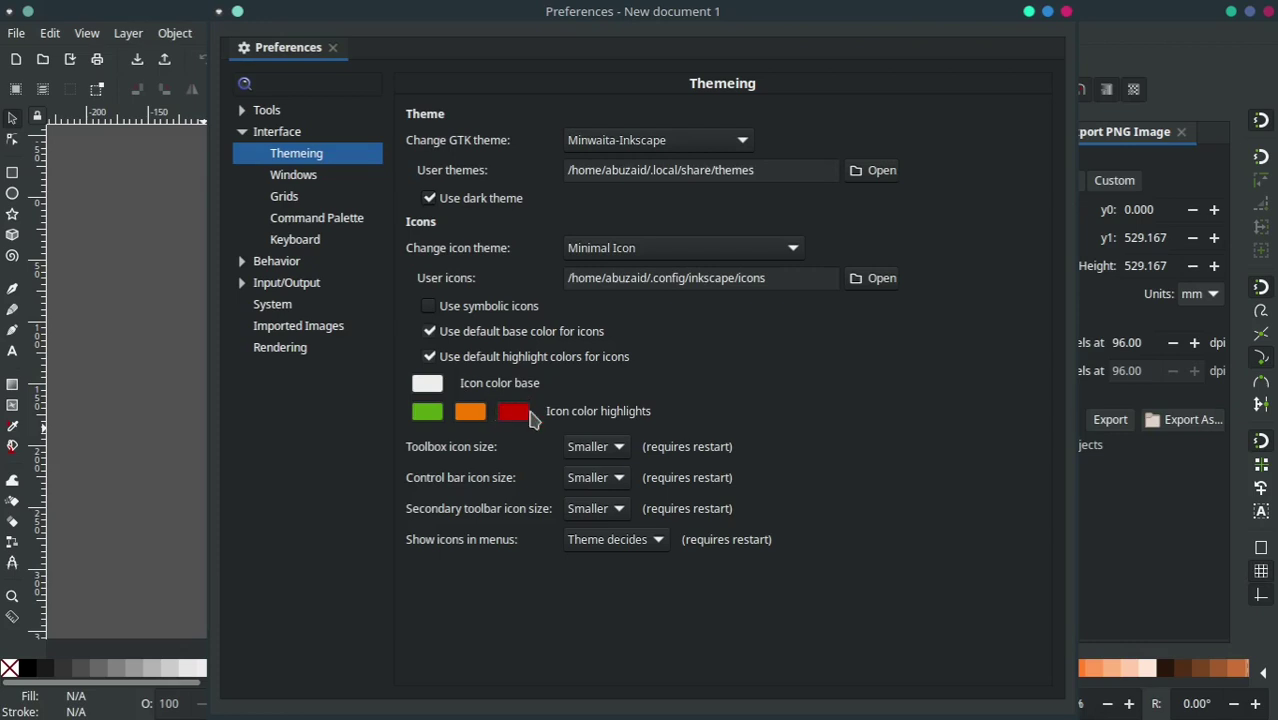
Step: Set the third icon highlight colour to red after trying several colours, then close Preferences
{"action": "left_click", "coordinate": [530, 416]}
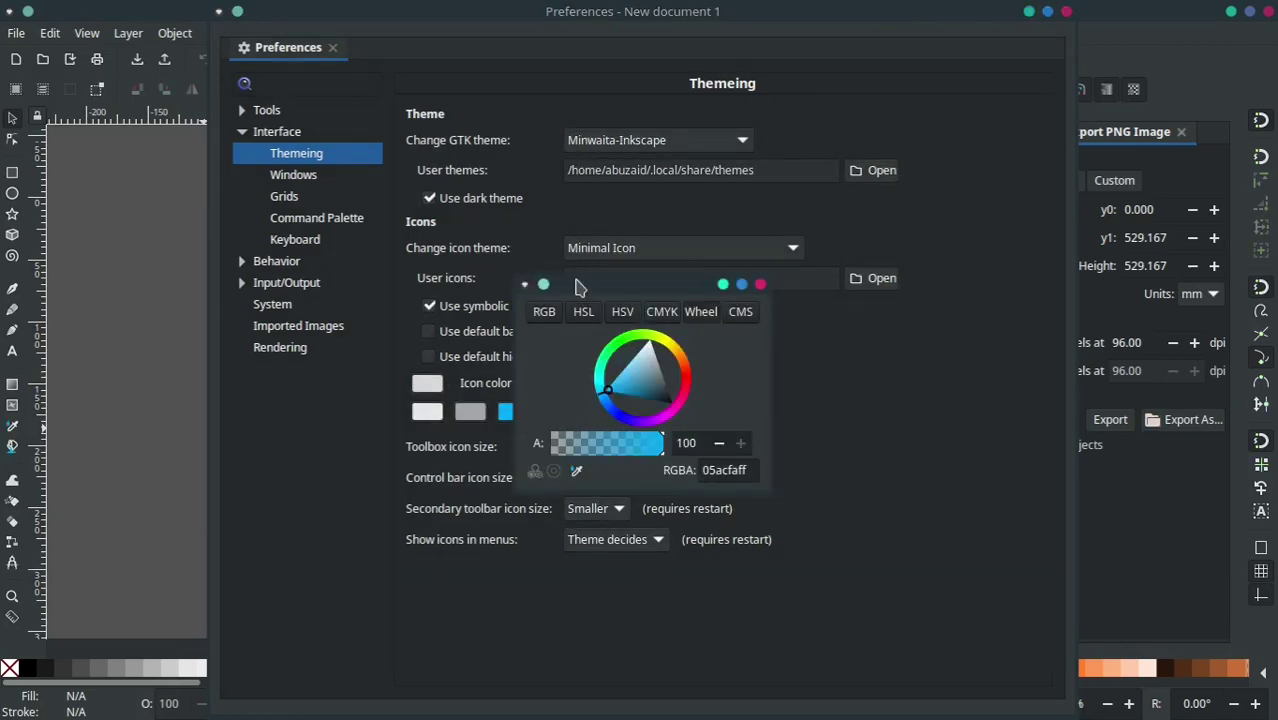
{"action": "left_click", "coordinate": [803, 282]}
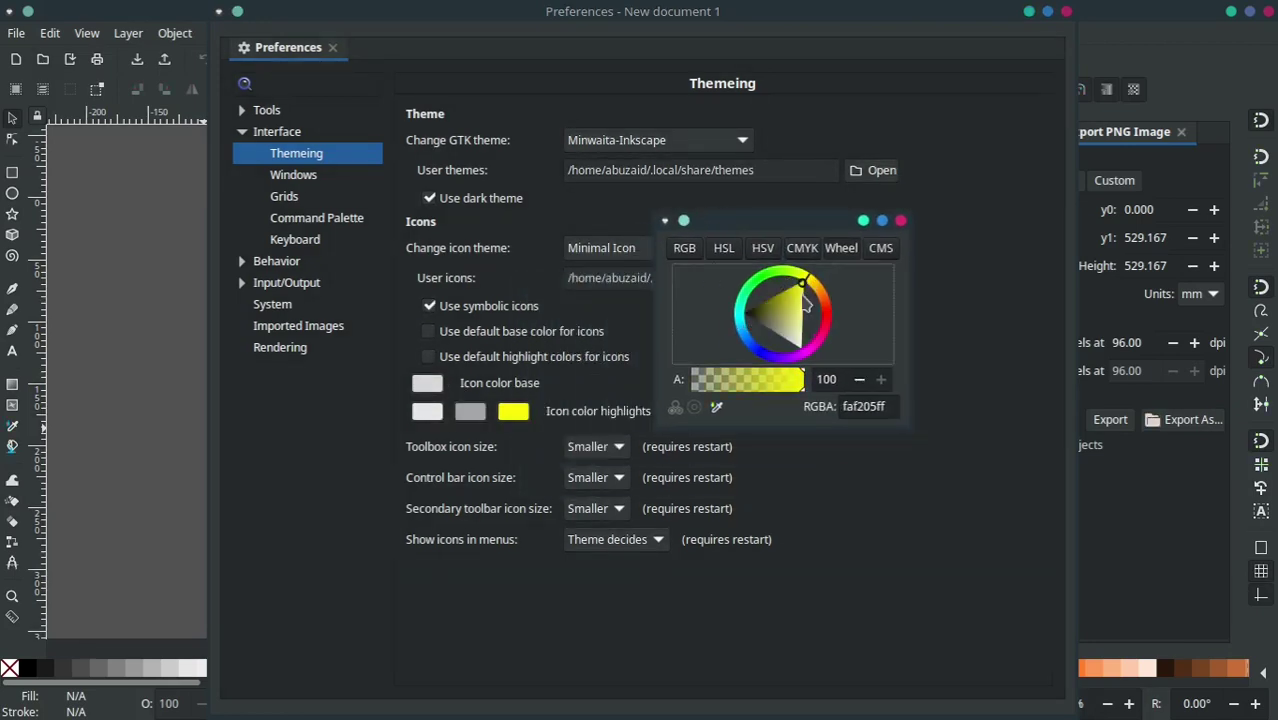
{"action": "left_click", "coordinate": [806, 351]}
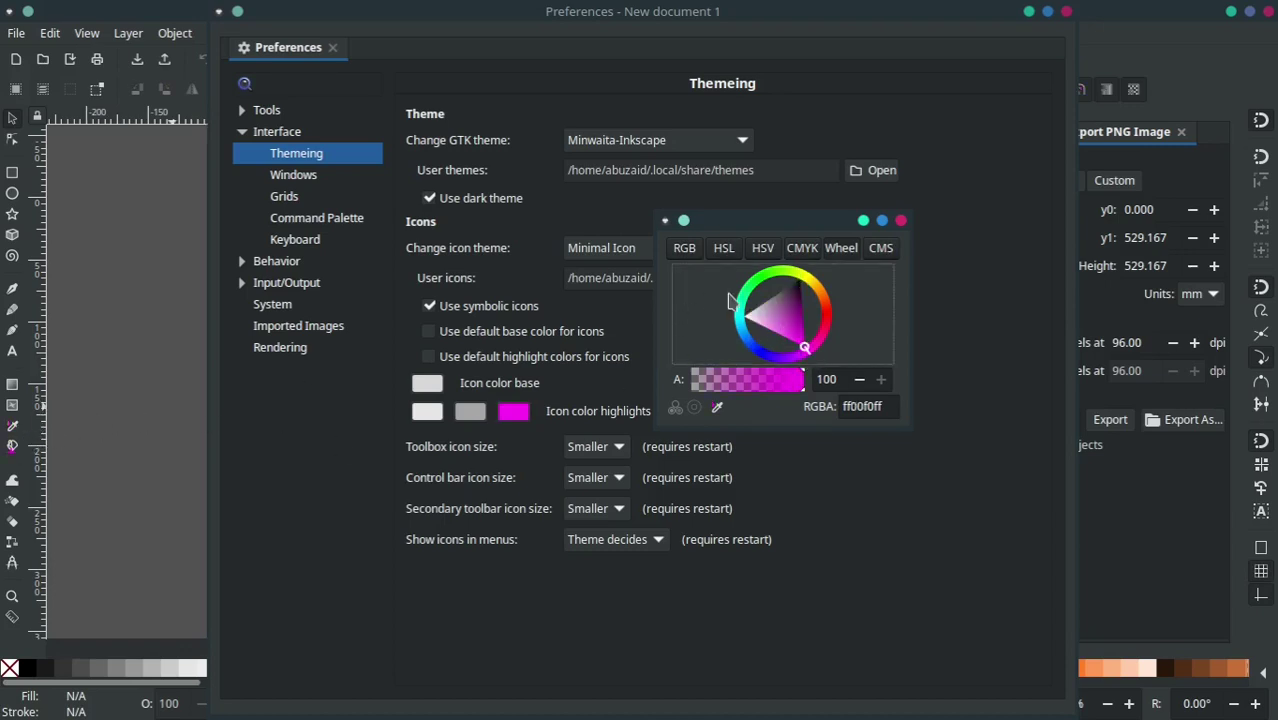
{"action": "left_click", "coordinate": [742, 299]}
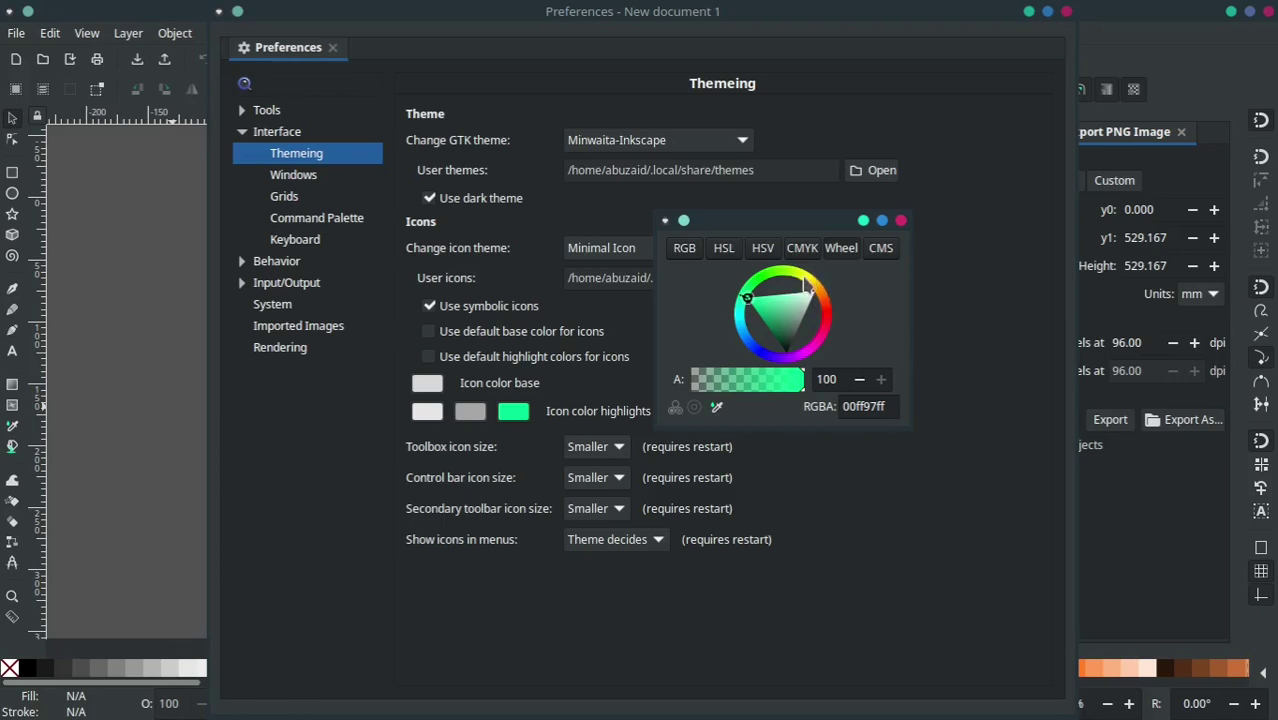
{"action": "left_click", "coordinate": [822, 298]}
{"action": "left_click", "coordinate": [843, 313]}
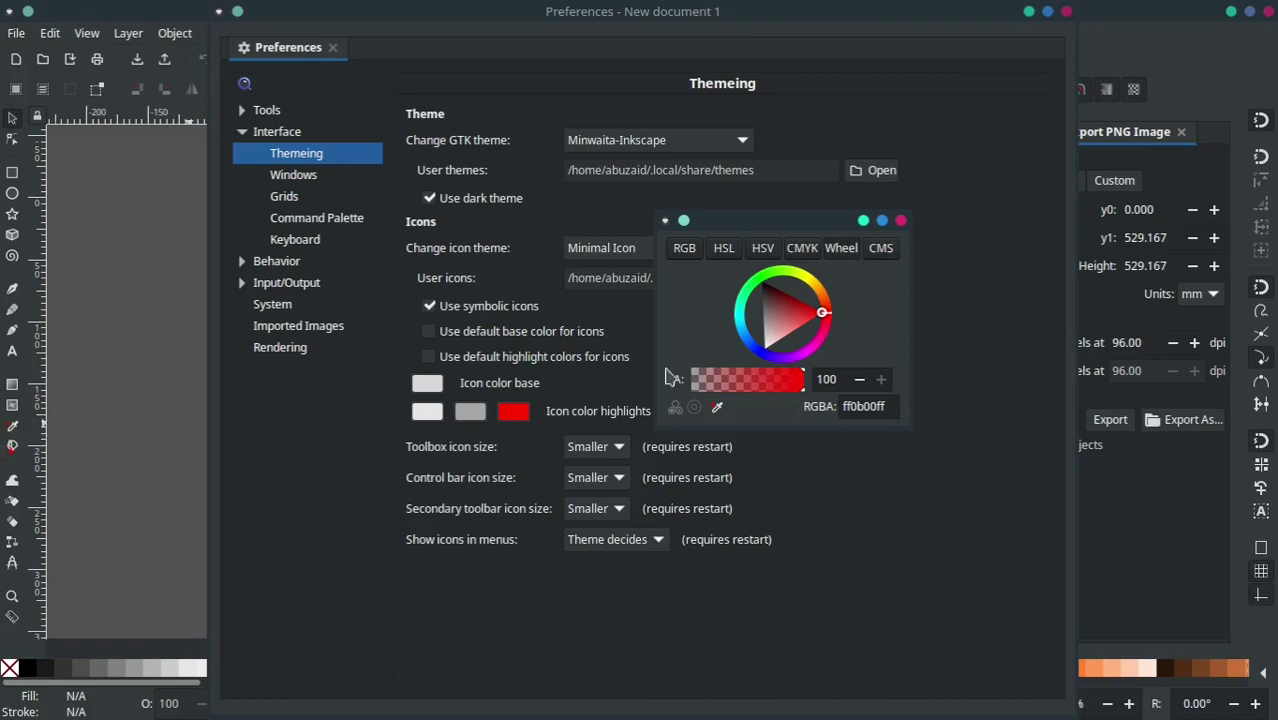
{"action": "left_click", "coordinate": [900, 220]}
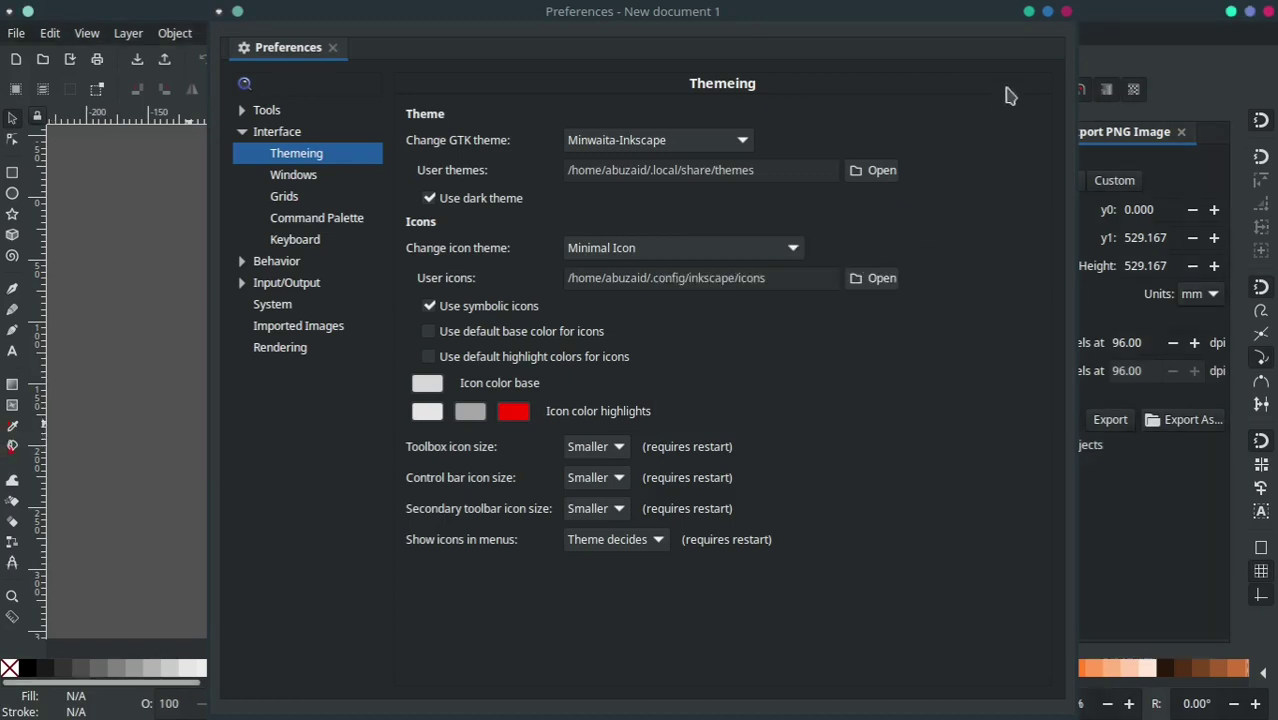
{"action": "left_click", "coordinate": [1066, 11]}
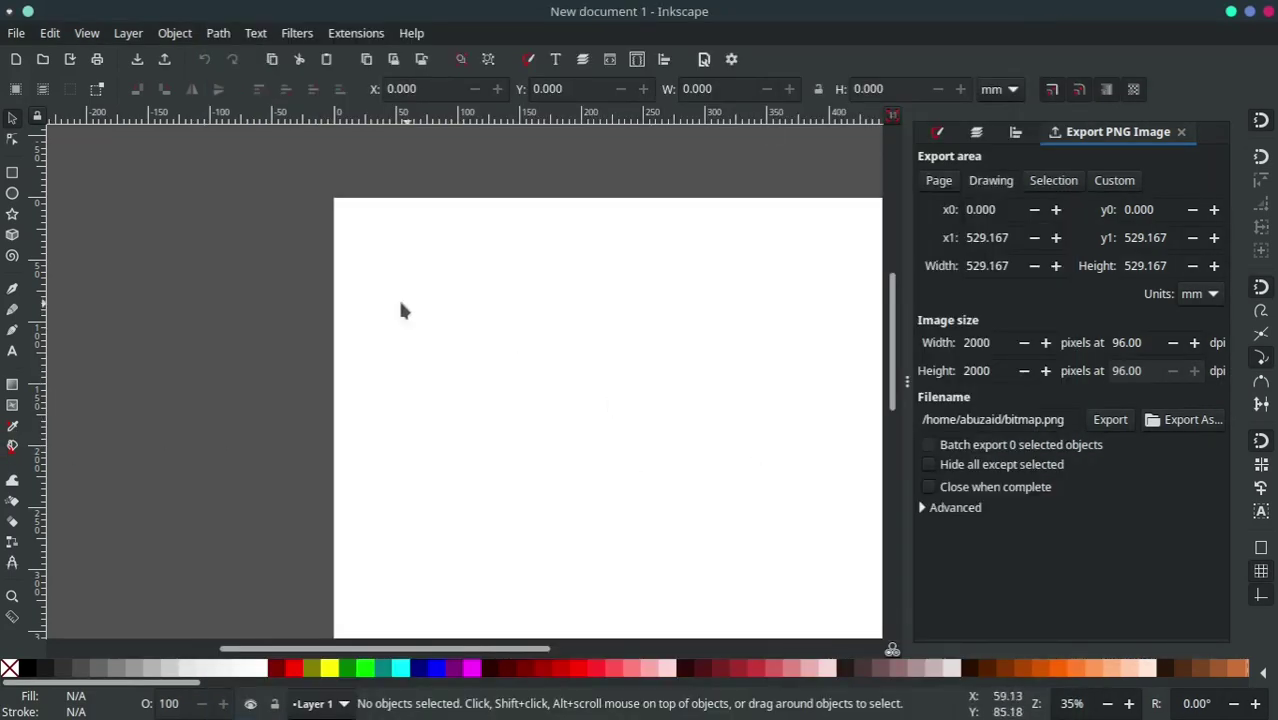
{"action": "scroll", "coordinate": [432, 314], "scroll_direction": "down", "scroll_amount": 2}
{"action": "scroll", "coordinate": [540, 319], "scroll_direction": "up", "scroll_amount": 1}
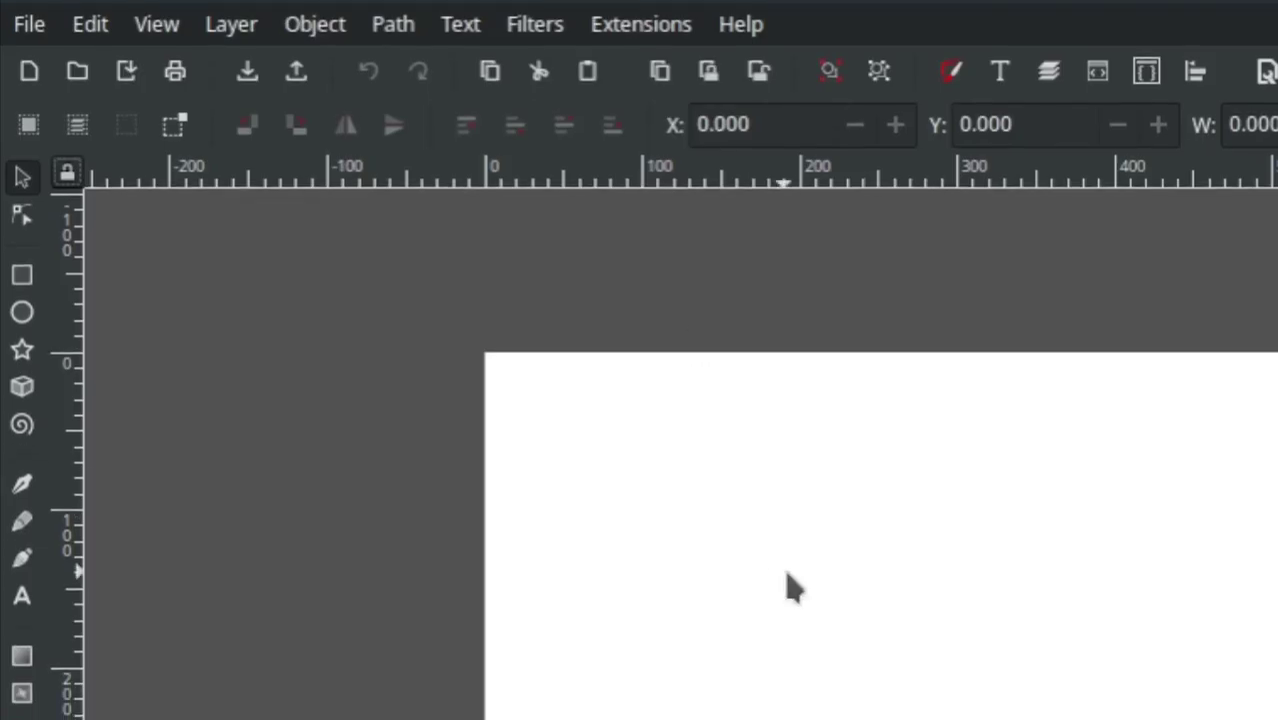